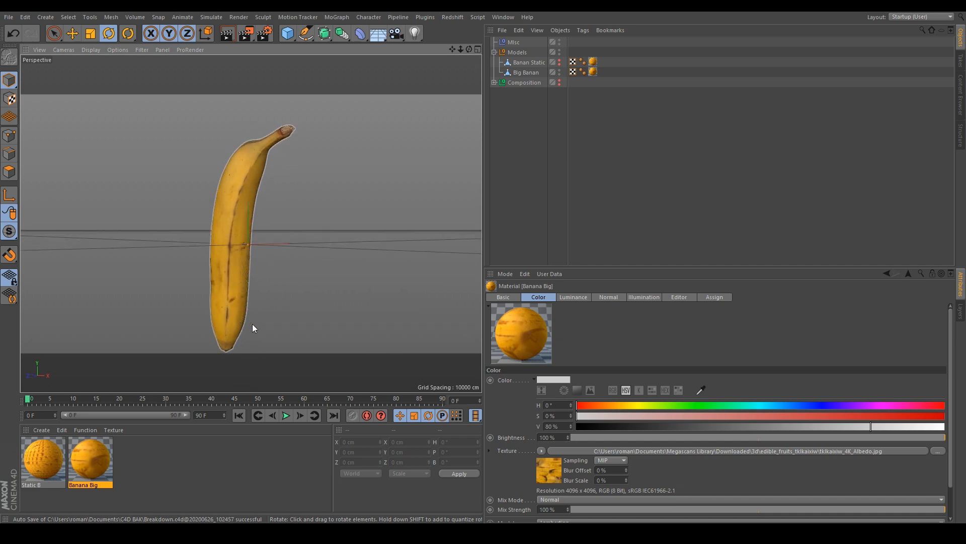
- Show the Banan Static object in the viewport alongside the Big Banan and orbit around it
{"action": "left_click", "coordinate": [559, 61]}
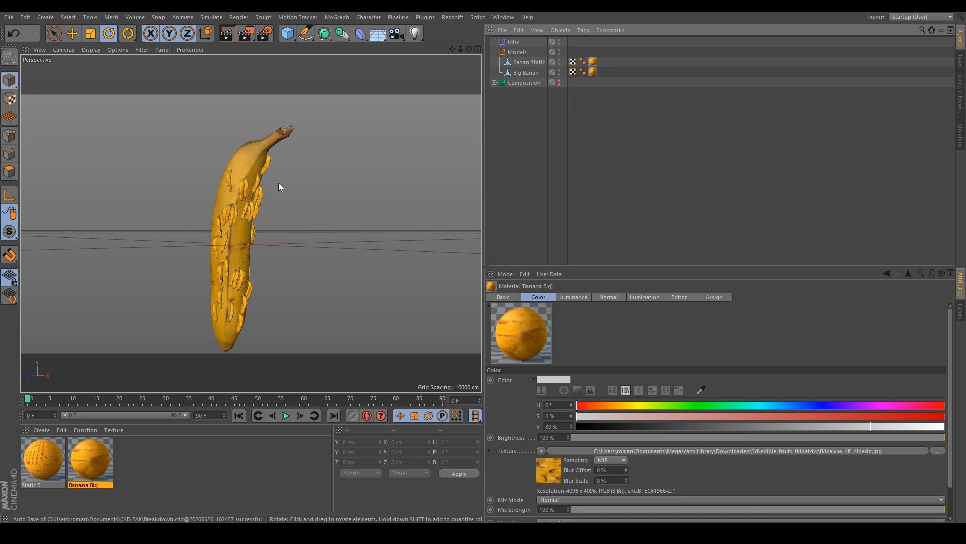
{"action": "left_click_drag", "start_coordinate": [226, 270], "coordinate": [212, 244], "text": "alt"}
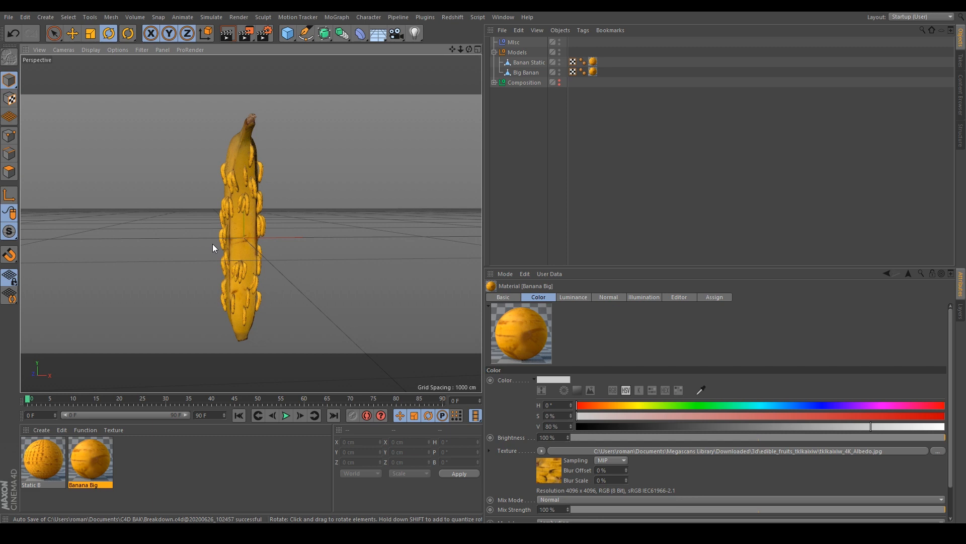
- Render the active viewport to preview the banana models
{"action": "left_click", "coordinate": [225, 34]}
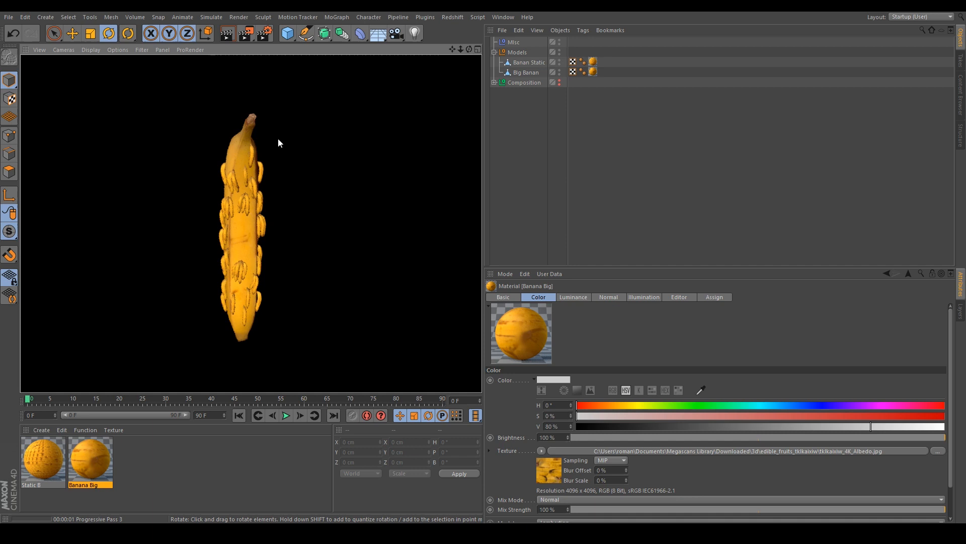
{"action": "left_click", "coordinate": [535, 135]}
{"action": "left_click", "coordinate": [225, 34]}
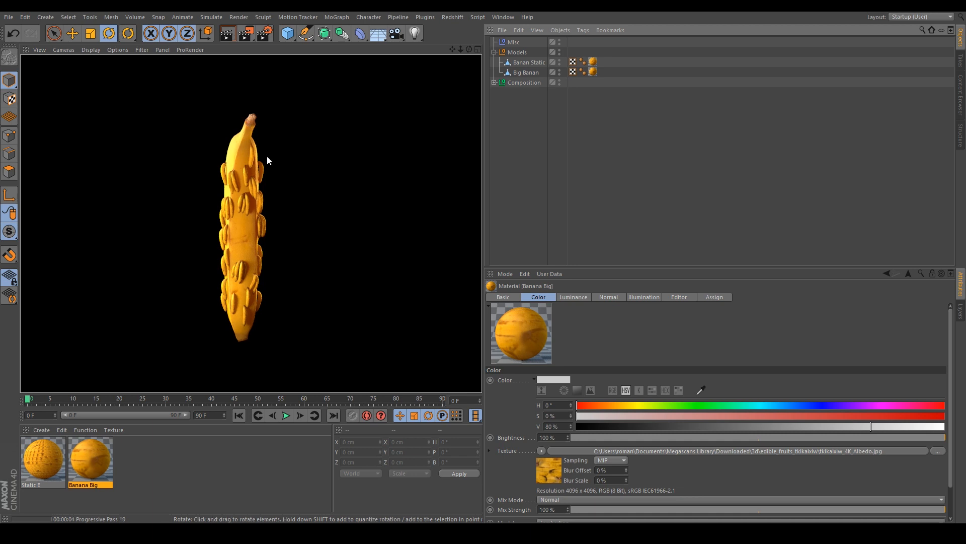
{"action": "left_click", "coordinate": [313, 259]}
- Open the Banana Big material's color texture and view the image in an external photo viewer
{"action": "double_click", "coordinate": [99, 458]}
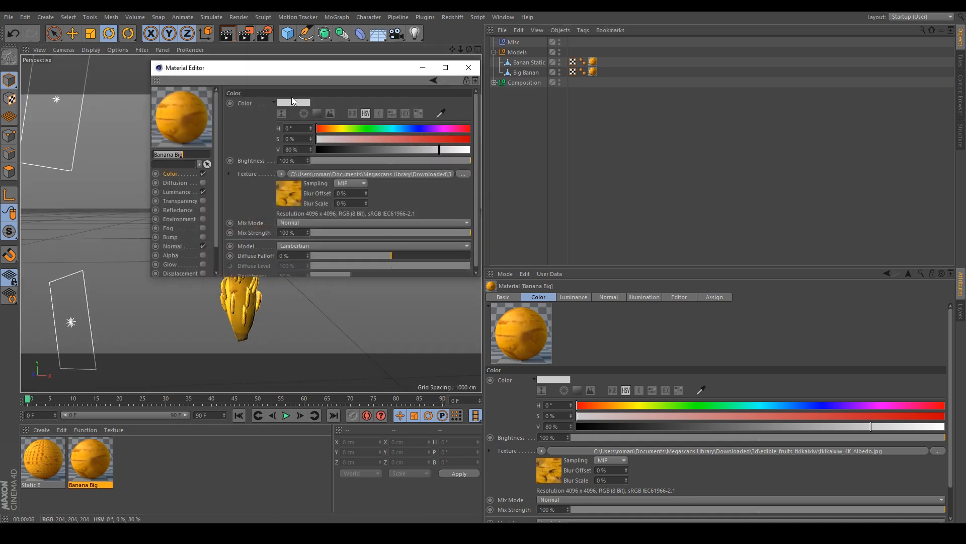
{"action": "left_click_drag", "start_coordinate": [295, 67], "coordinate": [601, 116]}
{"action": "left_click", "coordinate": [594, 231]}
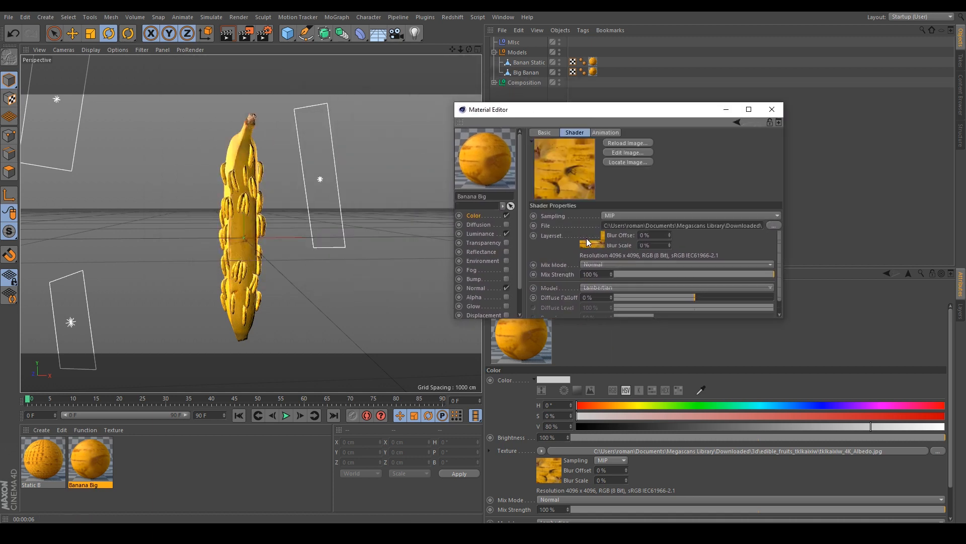
{"action": "left_click", "coordinate": [636, 152]}
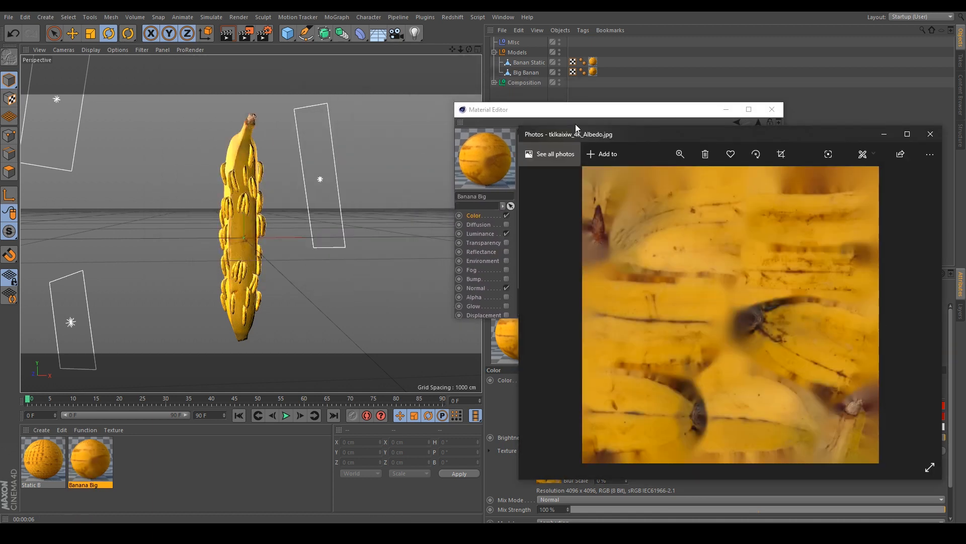
{"action": "left_click", "coordinate": [575, 124]}
{"action": "left_click", "coordinate": [632, 151]}
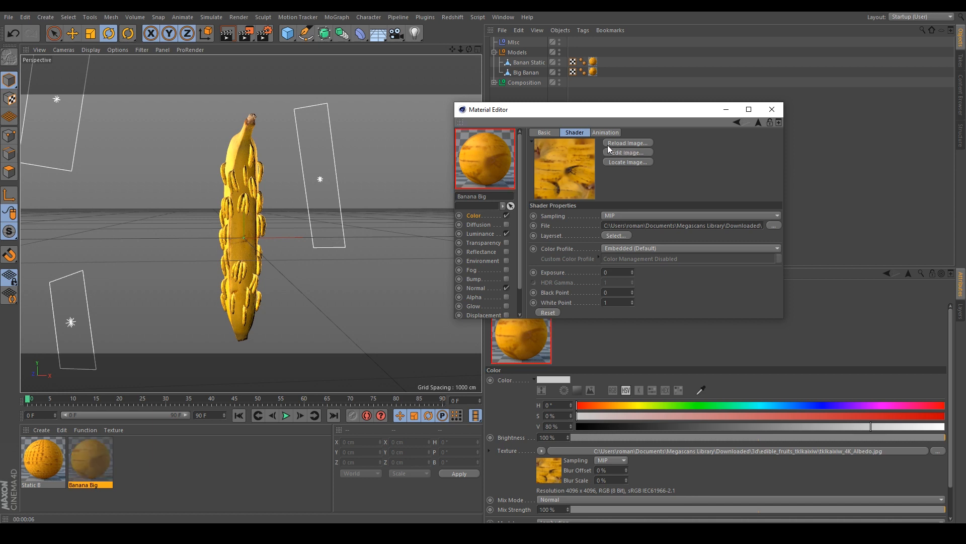
{"action": "left_click_drag", "start_coordinate": [649, 136], "coordinate": [528, 89]}
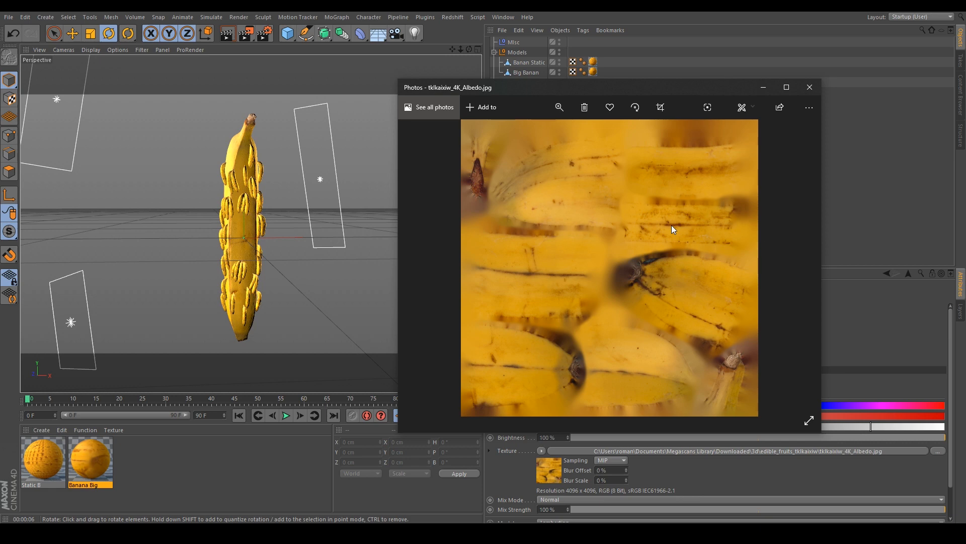
{"action": "key", "text": "alt+F4"}
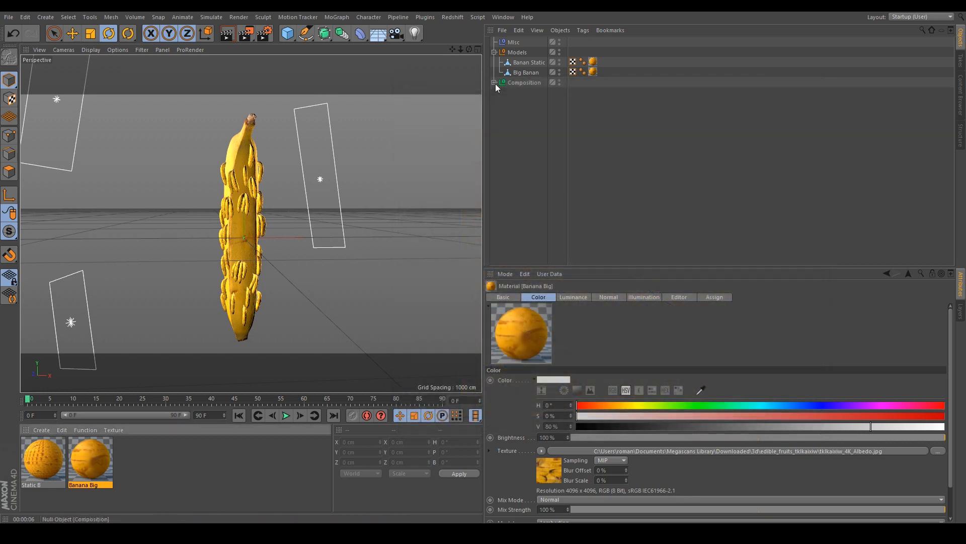
- Expand the Composition group to show its lights
{"action": "left_click_drag", "start_coordinate": [237, 228], "coordinate": [256, 61], "text": "alt"}
{"action": "left_click", "coordinate": [492, 89]}
{"action": "left_click", "coordinate": [494, 82]}
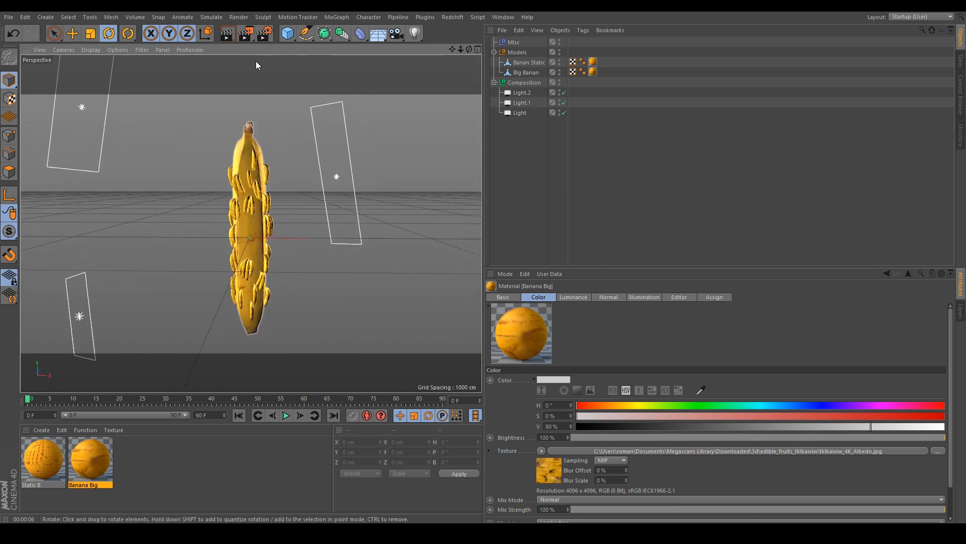
- Open the render settings and set the Physical renderer's sampler to Adaptive
{"action": "left_click", "coordinate": [264, 33]}
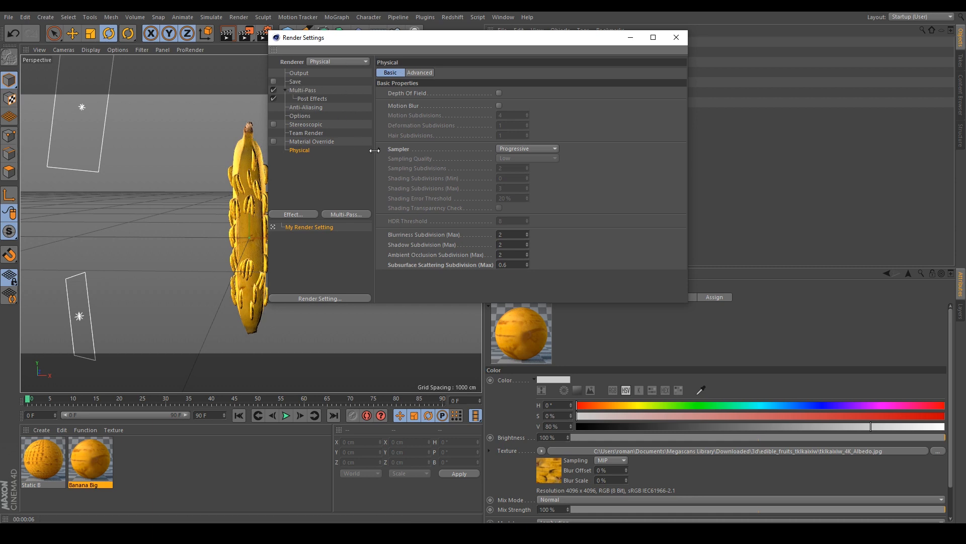
{"action": "left_click", "coordinate": [522, 148]}
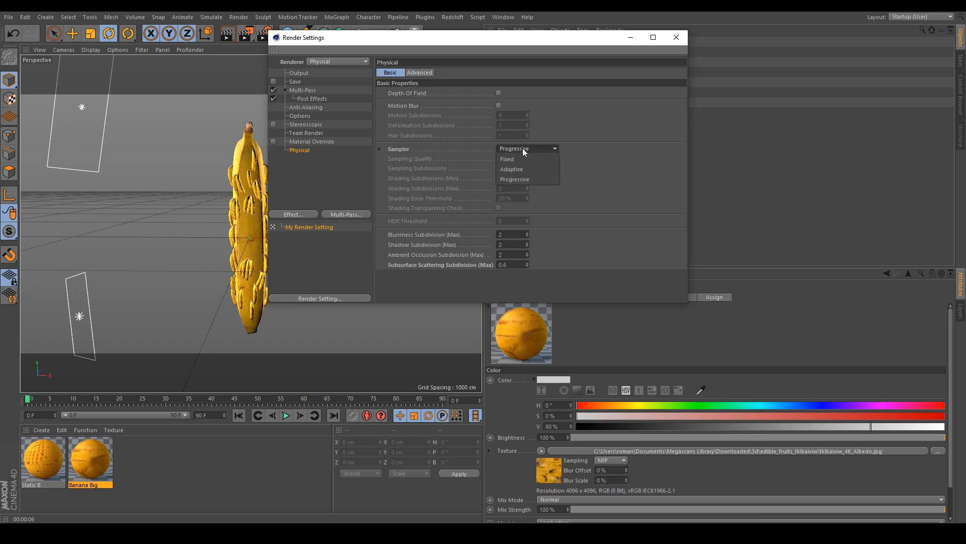
{"action": "left_click", "coordinate": [544, 173]}
{"action": "left_click", "coordinate": [302, 184]}
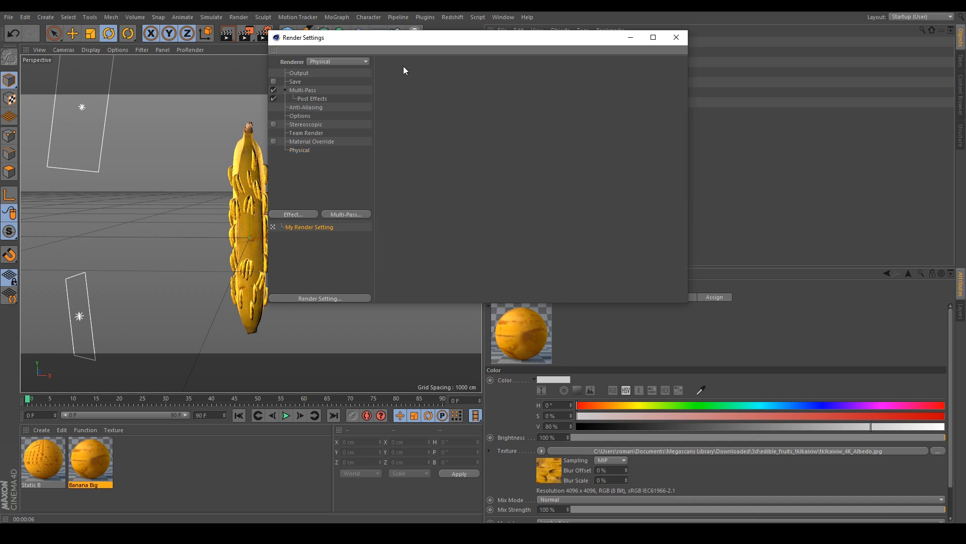
{"action": "left_click_drag", "start_coordinate": [413, 39], "coordinate": [609, 57]}
- Add Ambient Occlusion and Global Illumination effects to the render settings
{"action": "left_click", "coordinate": [484, 231]}
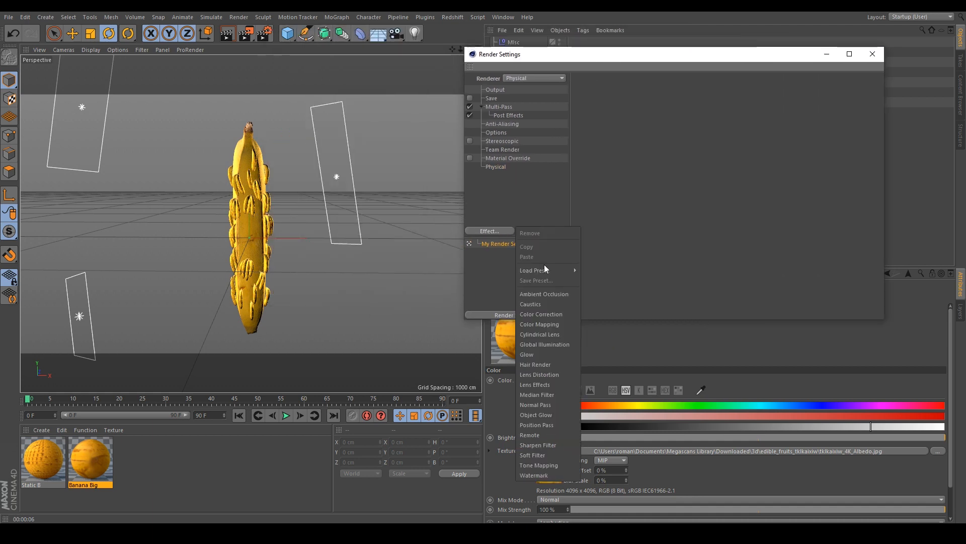
{"action": "left_click", "coordinate": [548, 294]}
{"action": "left_click", "coordinate": [505, 231]}
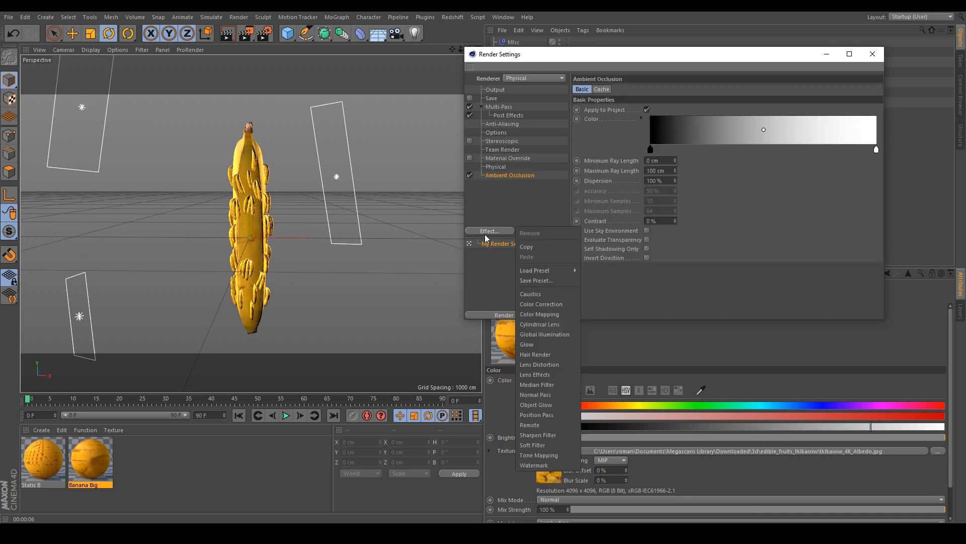
{"action": "left_click", "coordinate": [529, 333]}
{"action": "left_click", "coordinate": [519, 200]}
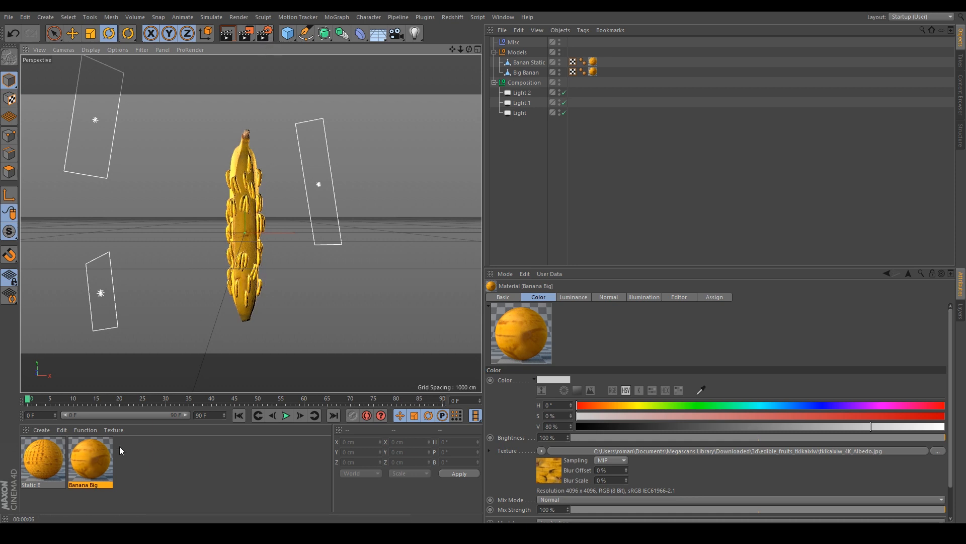
- Open the Banana Big material and inspect its Luminance, Color and Normal channels
{"action": "left_click", "coordinate": [150, 458]}
{"action": "double_click", "coordinate": [91, 459]}
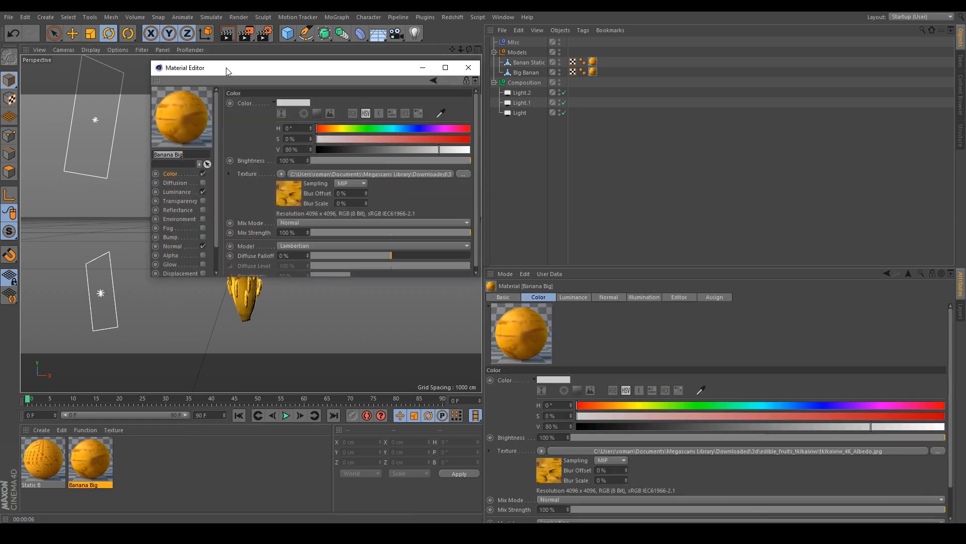
{"action": "left_click_drag", "start_coordinate": [222, 69], "coordinate": [408, 90]}
{"action": "left_click_drag", "start_coordinate": [338, 82], "coordinate": [538, 92]}
{"action": "left_click", "coordinate": [566, 225]}
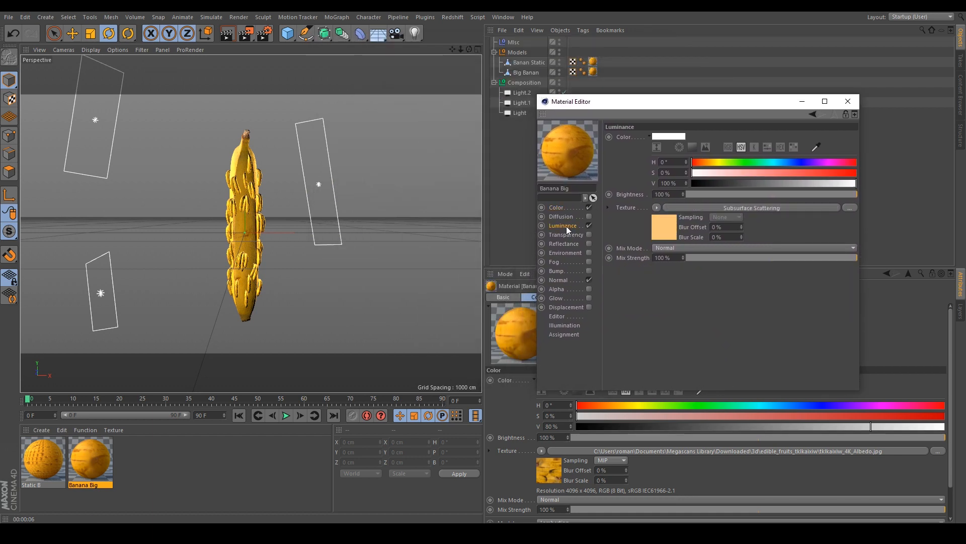
{"action": "left_click", "coordinate": [570, 207]}
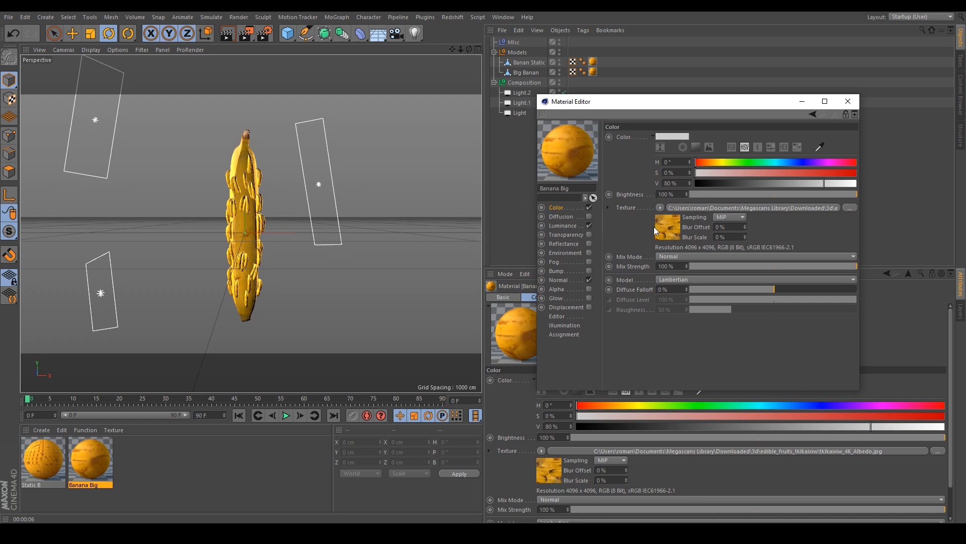
{"action": "left_click", "coordinate": [560, 226]}
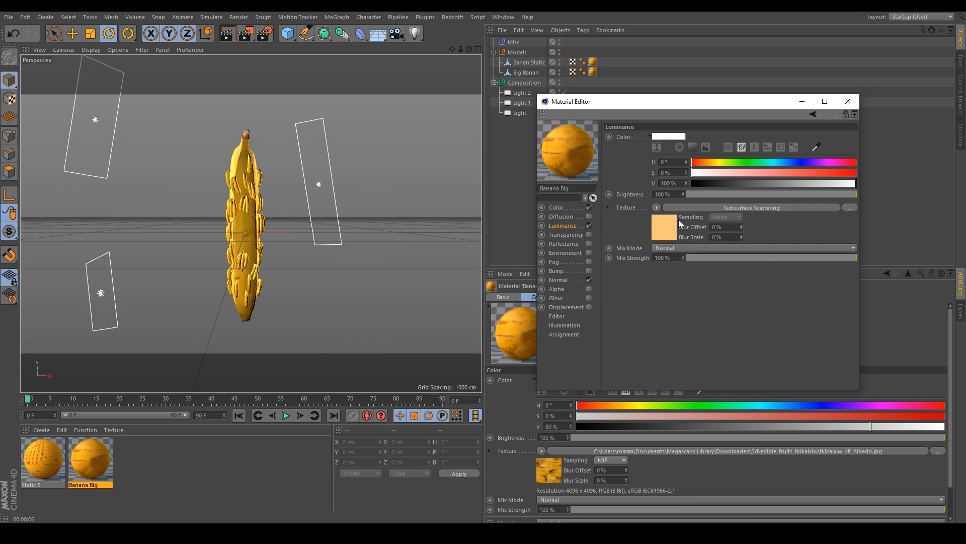
{"action": "left_click", "coordinate": [558, 279]}
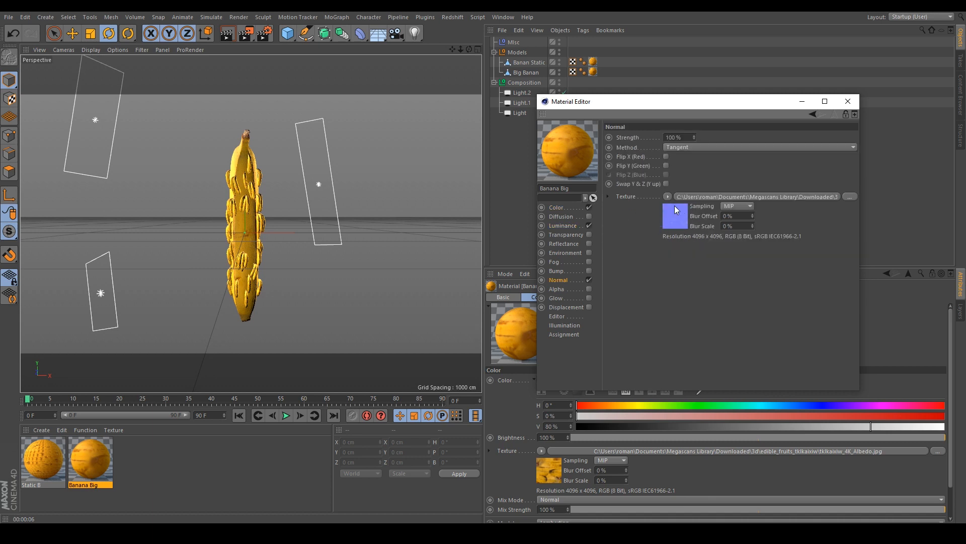
- Try enabling the Reflectance channel on the Banana Big material
{"action": "left_click", "coordinate": [589, 243]}
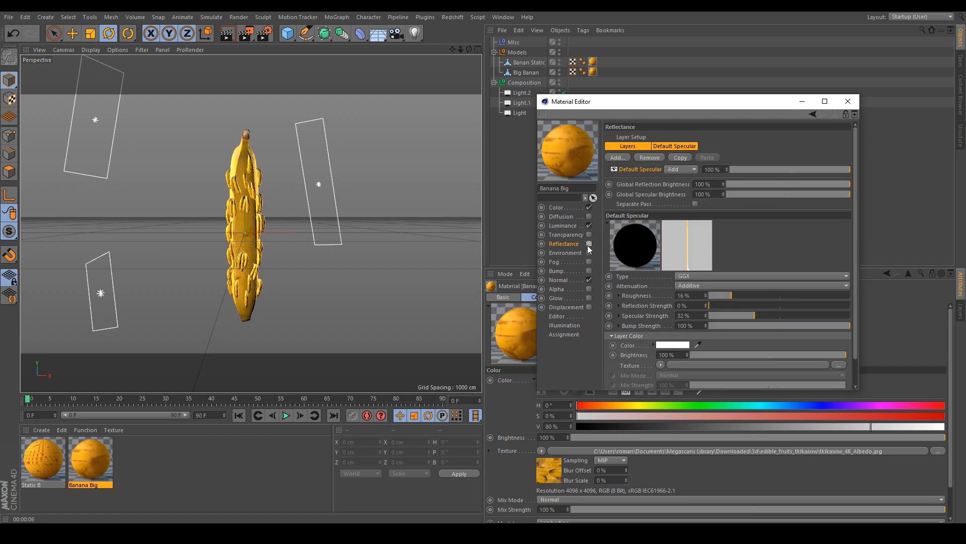
{"action": "left_click_drag", "start_coordinate": [309, 247], "coordinate": [240, 241], "text": "alt"}
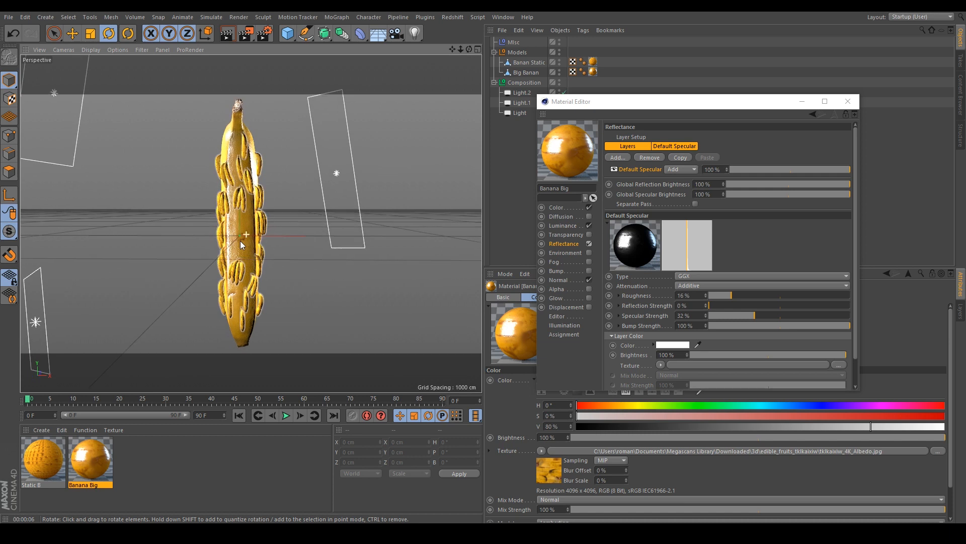
{"action": "left_click", "coordinate": [589, 244]}
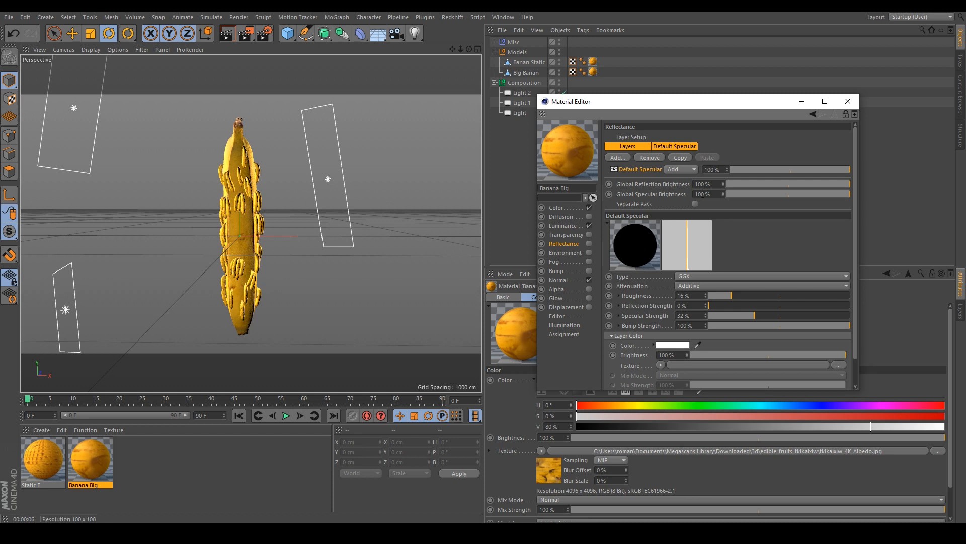
{"action": "left_click", "coordinate": [850, 103]}
- Open the Static B material and inspect its Color, Luminance and Normal channels
{"action": "double_click", "coordinate": [51, 441]}
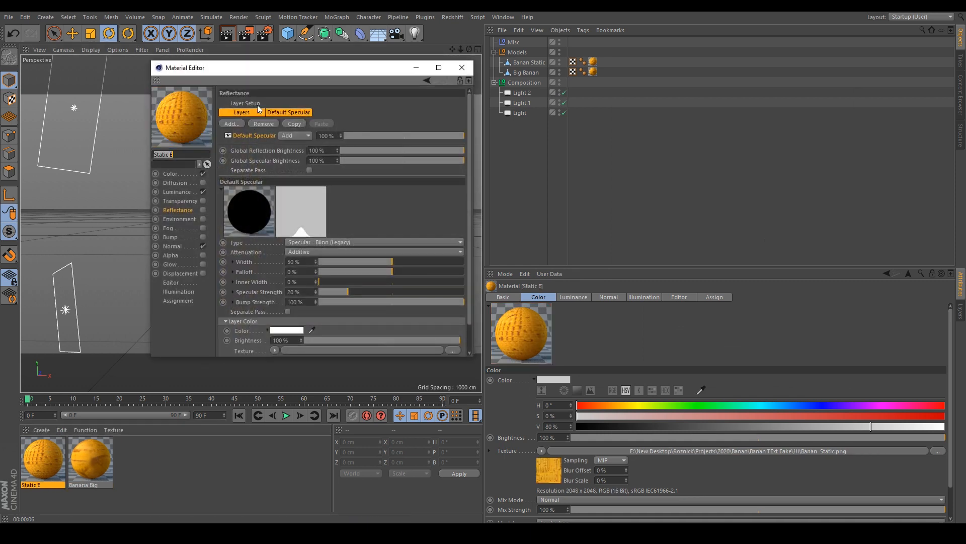
{"action": "left_click_drag", "start_coordinate": [275, 67], "coordinate": [602, 92]}
{"action": "left_click", "coordinate": [498, 196]}
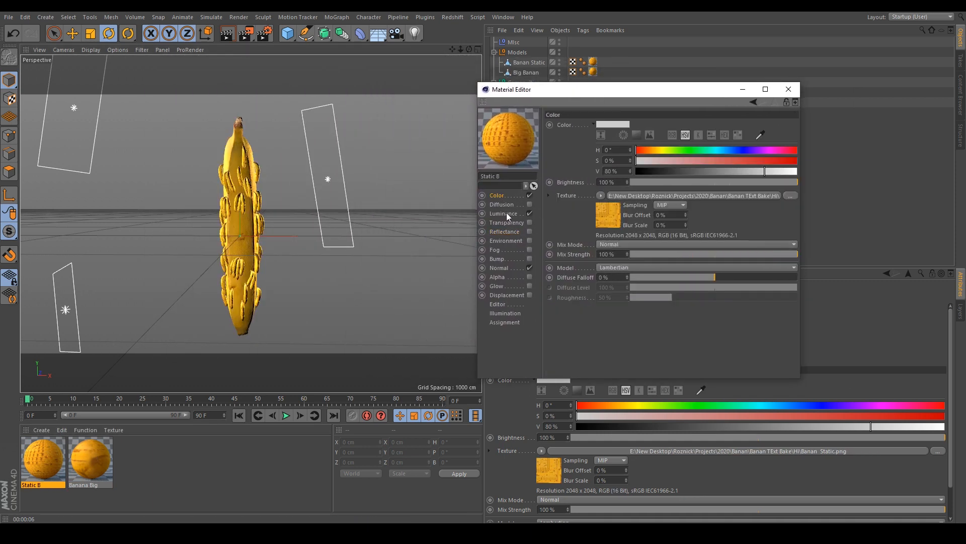
{"action": "left_click", "coordinate": [502, 213]}
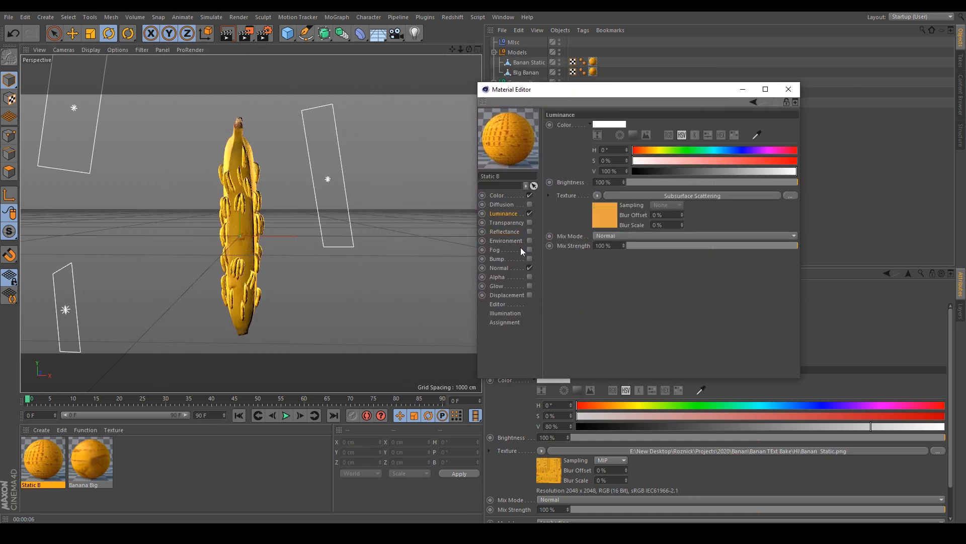
{"action": "left_click", "coordinate": [502, 268]}
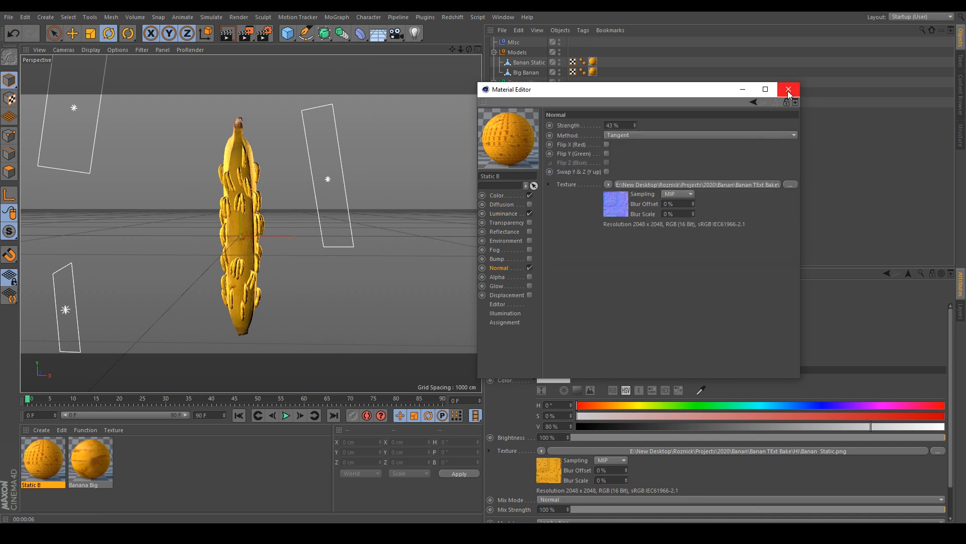
{"action": "left_click_drag", "start_coordinate": [549, 94], "coordinate": [618, 92]}
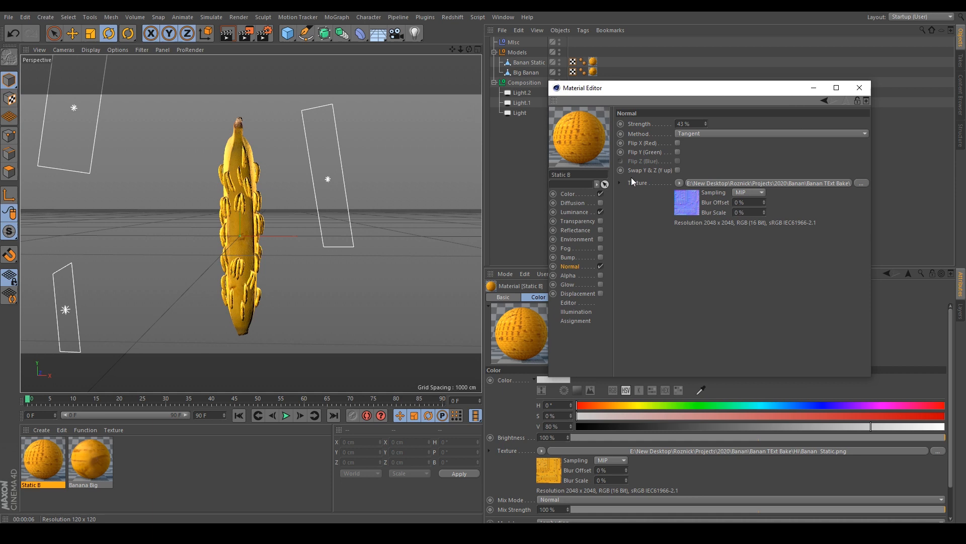
{"action": "left_click", "coordinate": [856, 88]}
- Toggle the Banan Static object's viewport visibility off and on to compare the two models
{"action": "left_click", "coordinate": [523, 73]}
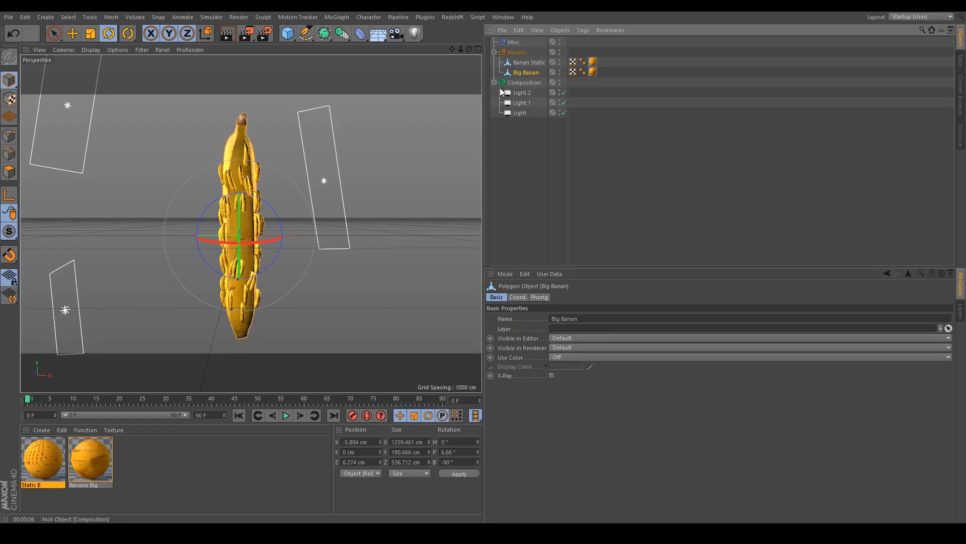
{"action": "left_click", "coordinate": [559, 61]}
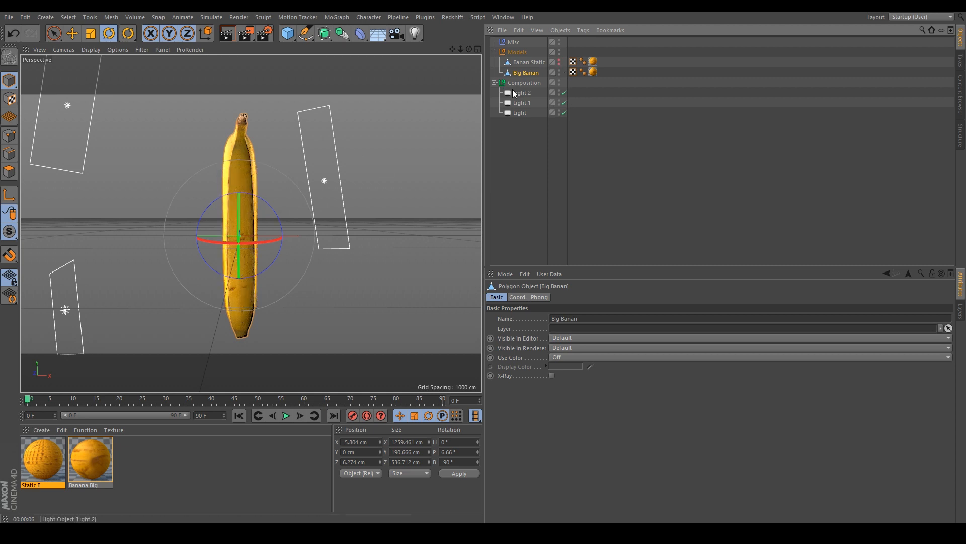
{"action": "left_click", "coordinate": [559, 61]}
- Add a Bake Texture tag to the Big Banan object
{"action": "left_click", "coordinate": [527, 62]}
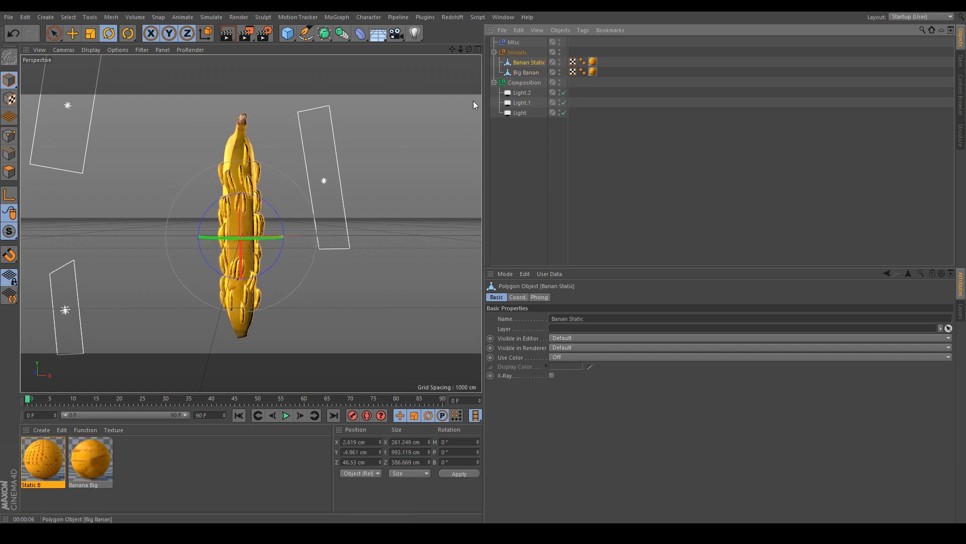
{"action": "left_click", "coordinate": [609, 169]}
{"action": "left_click", "coordinate": [532, 74]}
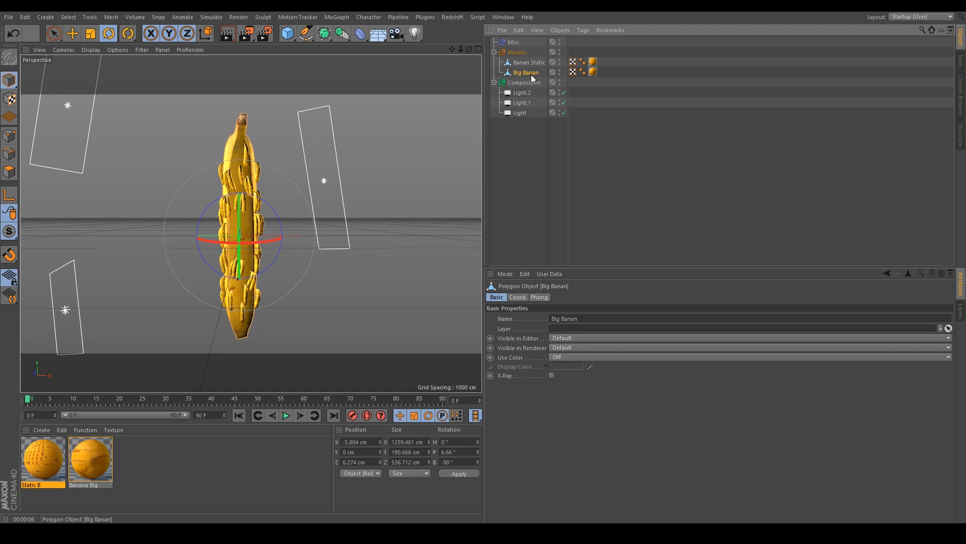
{"action": "right_click", "coordinate": [528, 72]}
{"action": "mouse_move", "coordinate": [548, 79]}
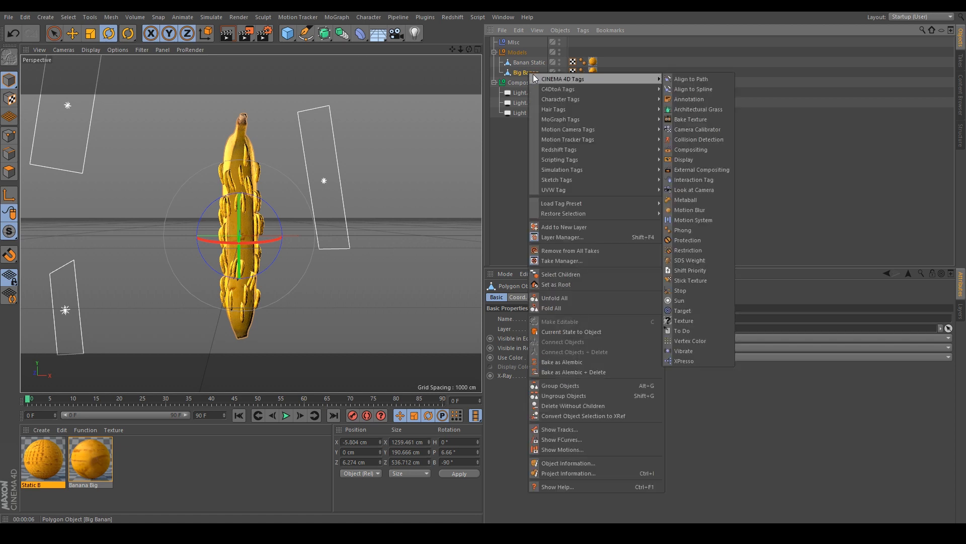
{"action": "left_click", "coordinate": [692, 120]}
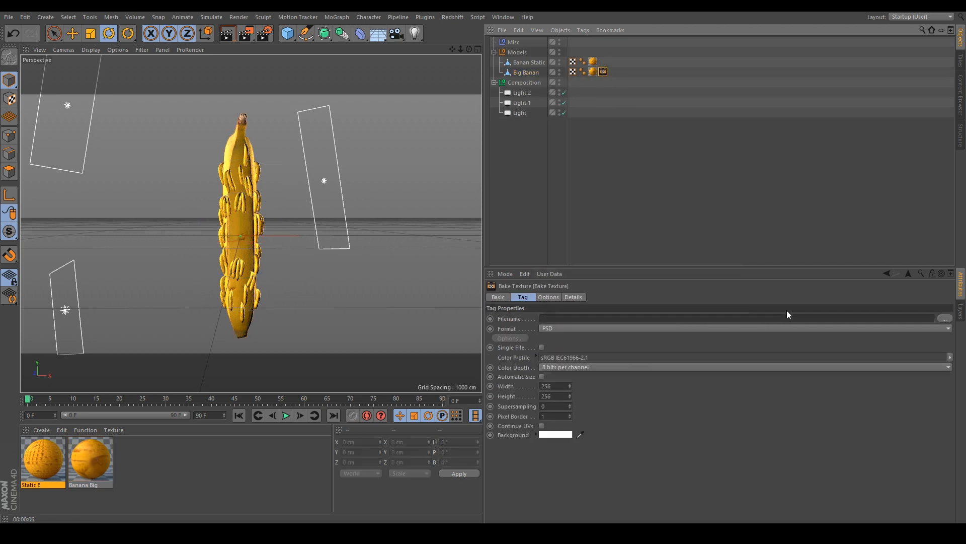
- Set the bake output to a PNG file named Banan big in the Files folder
{"action": "left_click", "coordinate": [945, 318]}
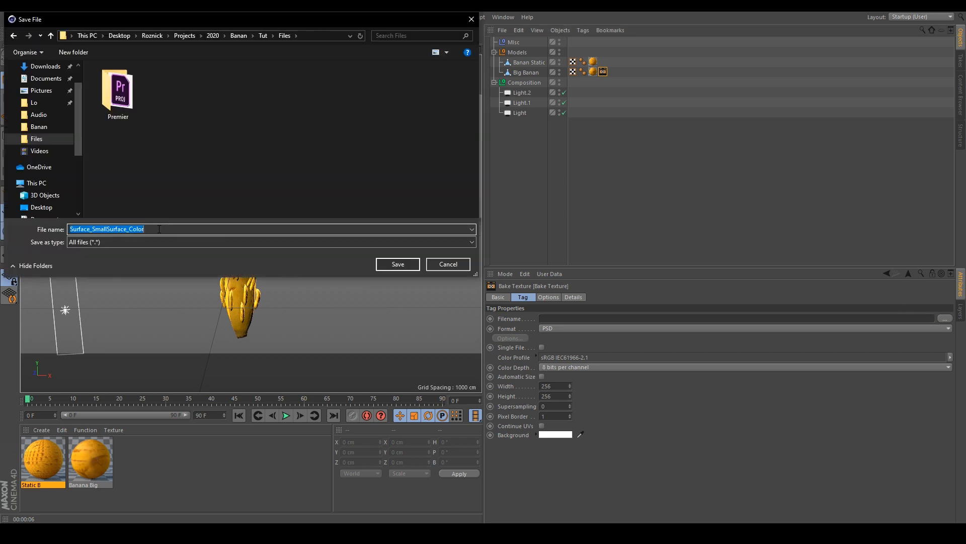
{"action": "type", "text": "Banan"}
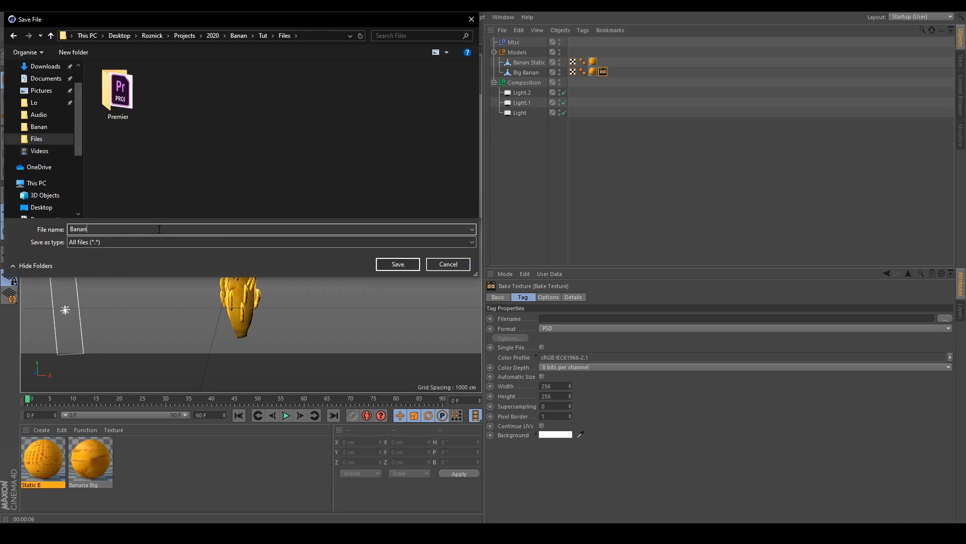
{"action": "type", "text": " big"}
{"action": "key", "text": "Return"}
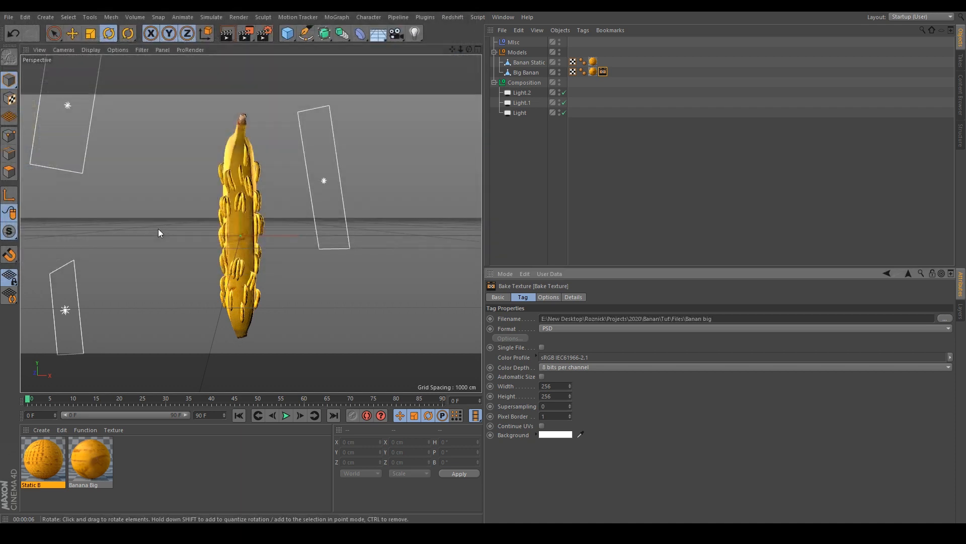
{"action": "left_click", "coordinate": [547, 328]}
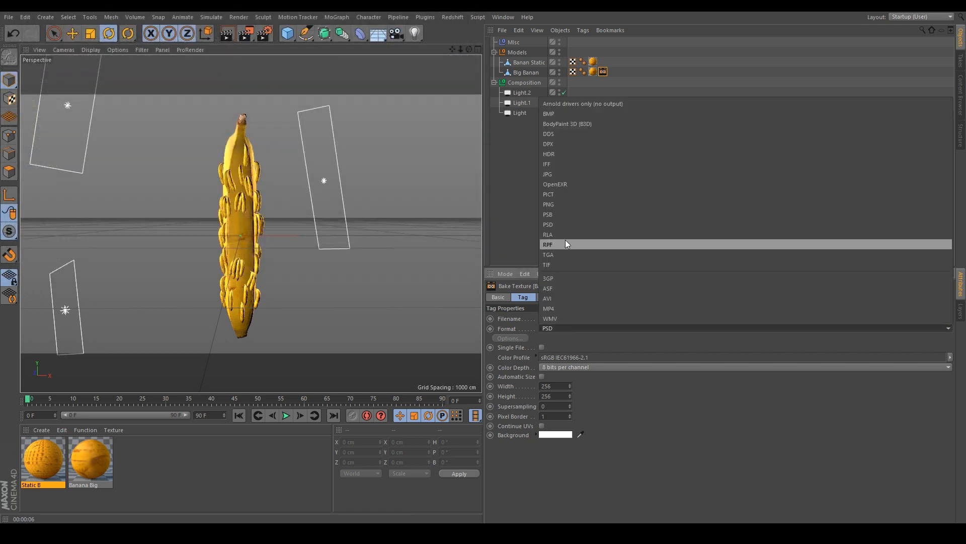
{"action": "left_click", "coordinate": [567, 208]}
- Set the bake size to 1024 by 1024 pixels, the pixel border to 20, and enable Continue UVs
{"action": "left_click", "coordinate": [553, 386]}
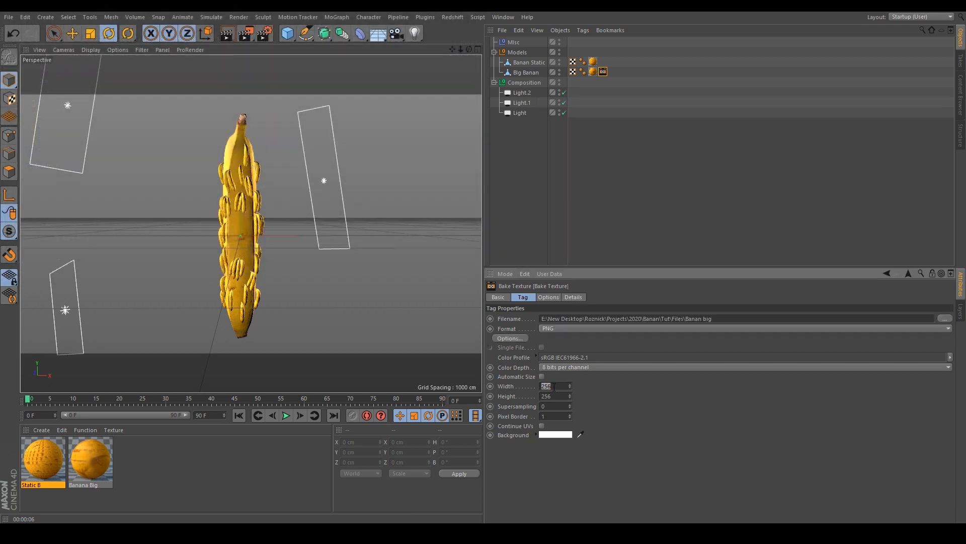
{"action": "type", "text": "1024"}
{"action": "key", "text": "Tab"}
{"action": "type", "text": "1"}
{"action": "key", "text": "Tab"}
{"action": "left_click", "coordinate": [591, 401]}
{"action": "left_click", "coordinate": [553, 435]}
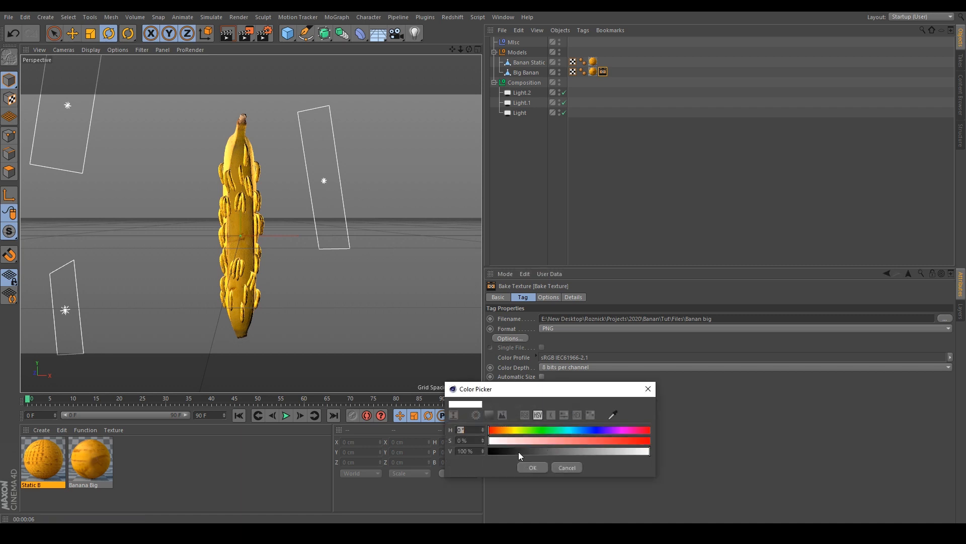
{"action": "left_click", "coordinate": [568, 468]}
- Inspect the Big Banan object's UV layout in the BP - UV Edit layout
{"action": "left_click", "coordinate": [920, 18]}
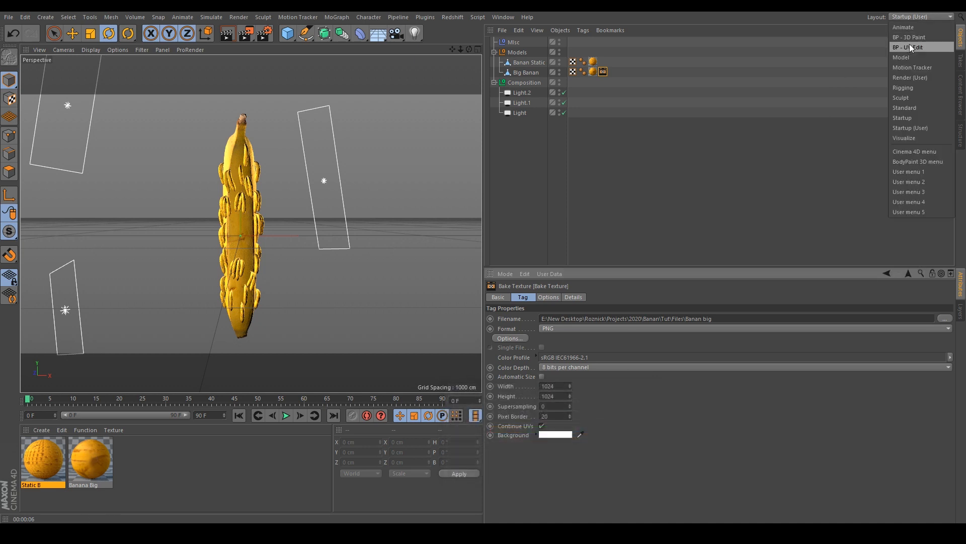
{"action": "left_click", "coordinate": [910, 46]}
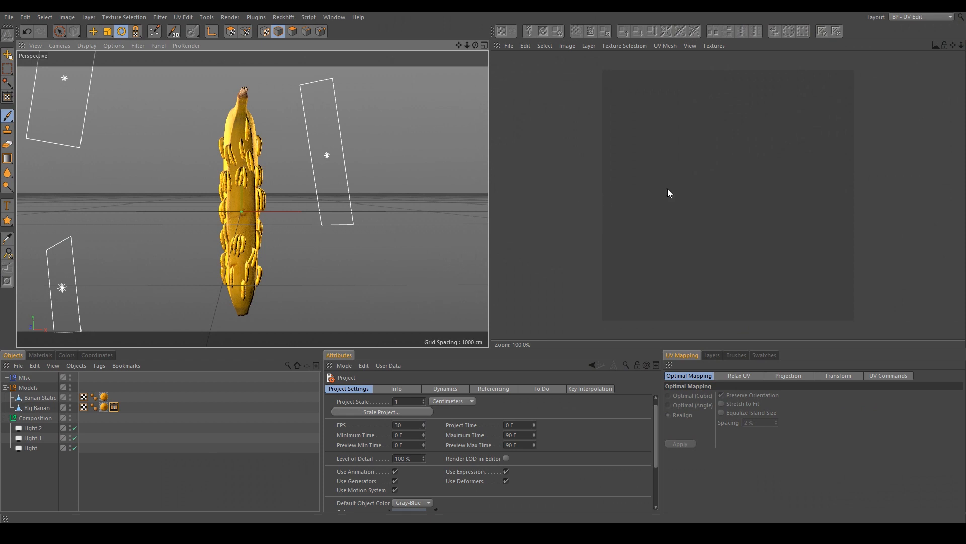
{"action": "left_click", "coordinate": [237, 200]}
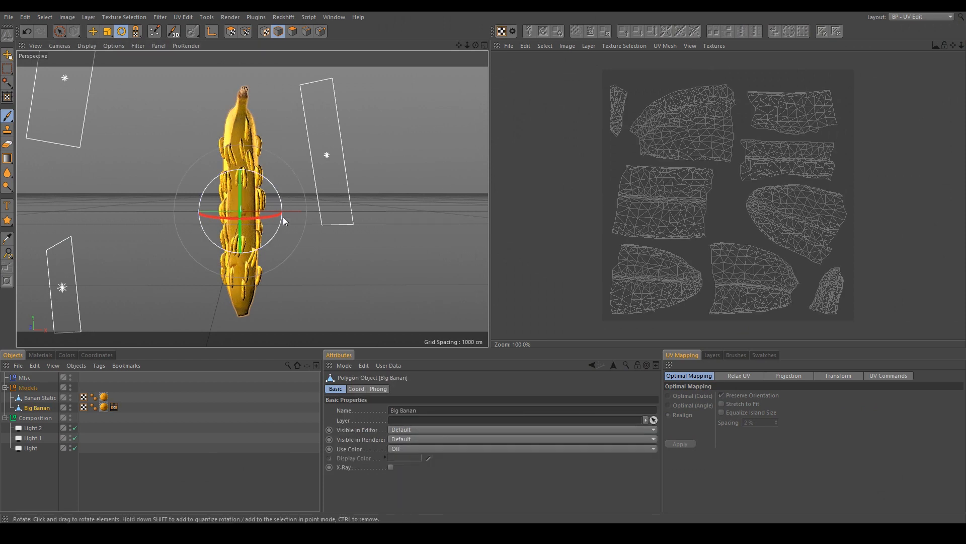
{"action": "scroll", "coordinate": [627, 198], "scroll_direction": "up", "scroll_amount": 4}
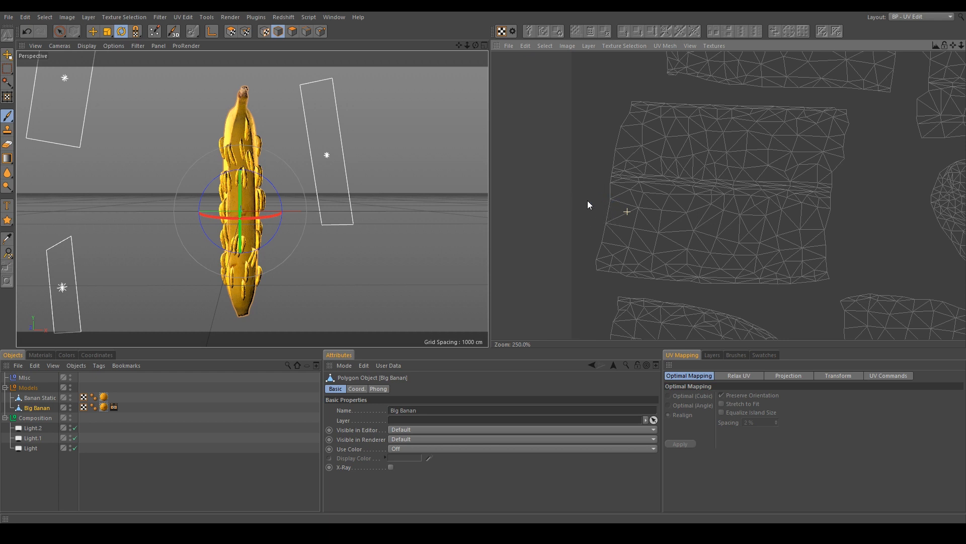
{"action": "middle_click_drag", "start_coordinate": [605, 180], "coordinate": [582, 228], "text": "alt"}
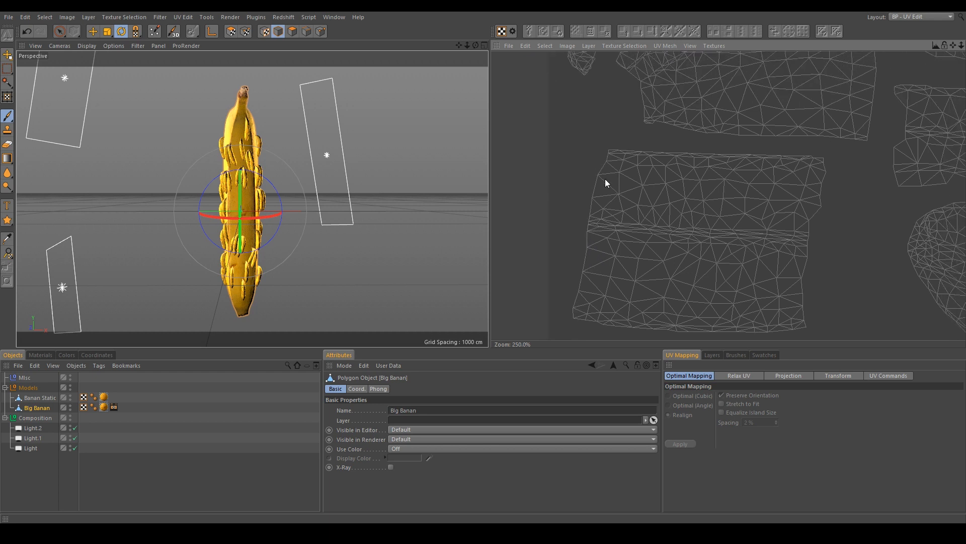
{"action": "left_click", "coordinate": [950, 14]}
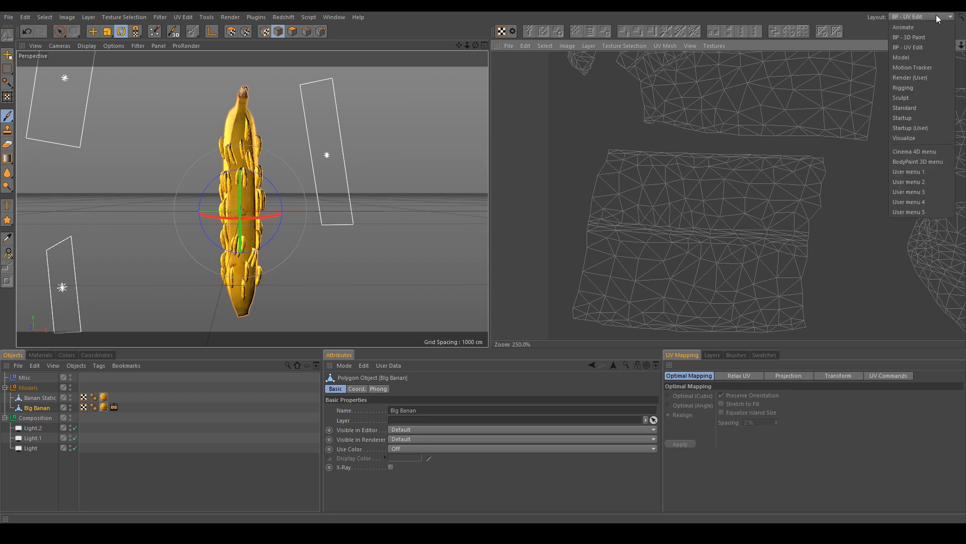
{"action": "left_click", "coordinate": [901, 131]}
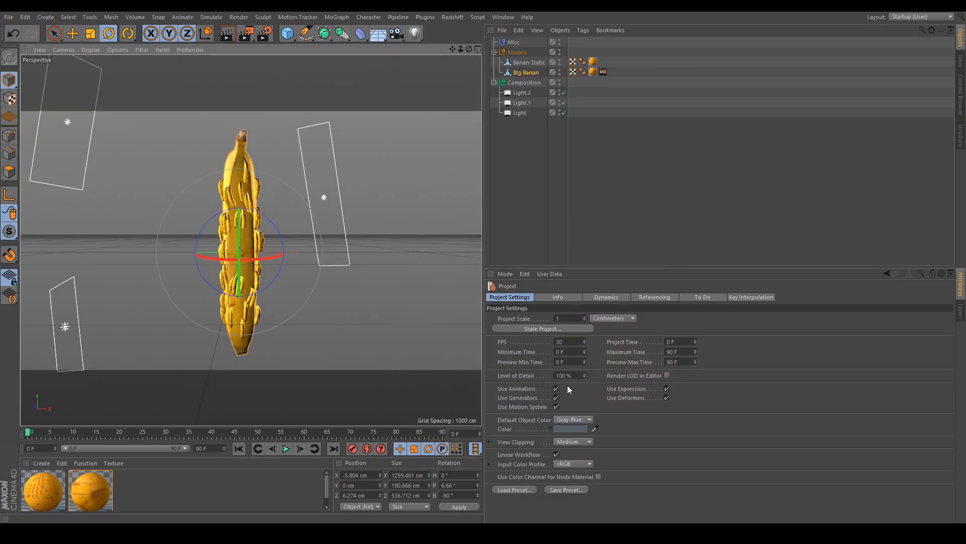
- Set the Bake Texture tag's background colour to black
{"action": "left_click", "coordinate": [603, 72]}
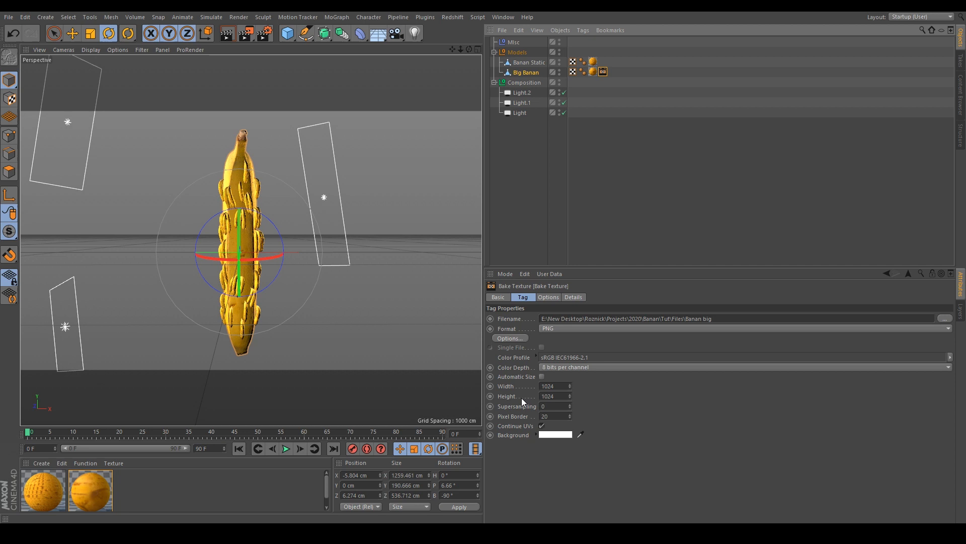
{"action": "left_click", "coordinate": [555, 435]}
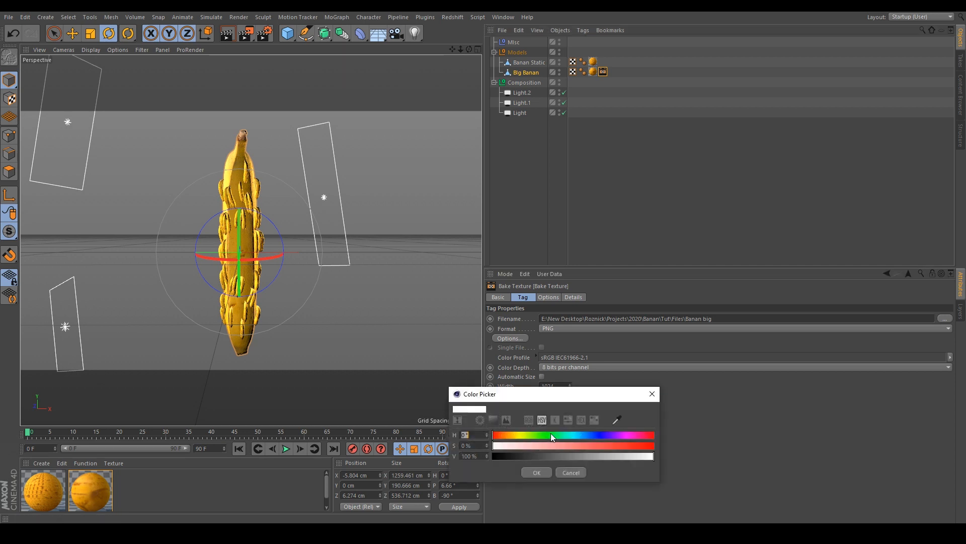
{"action": "left_click", "coordinate": [546, 473]}
- Enable the Surface Color channel in the bake options and render a preview of the active view
{"action": "left_click", "coordinate": [551, 297]}
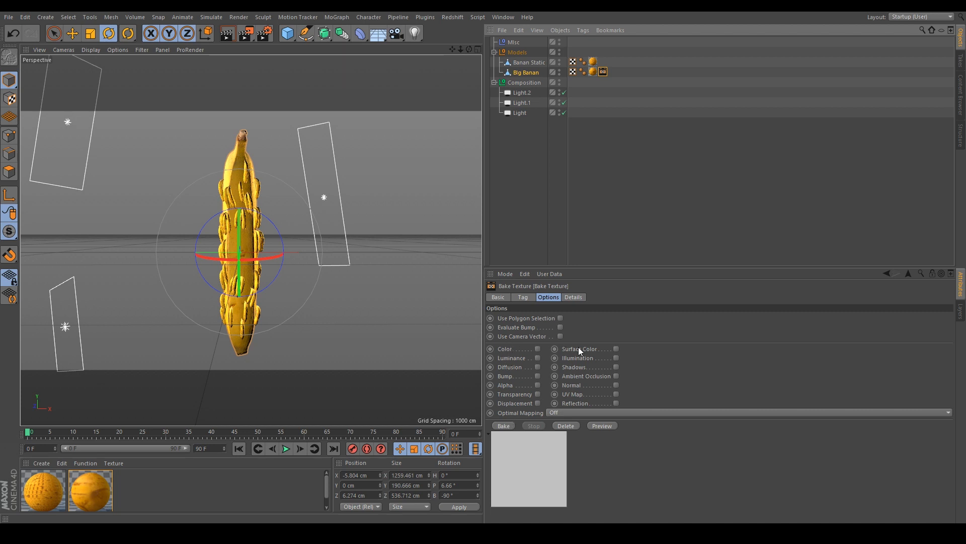
{"action": "left_click", "coordinate": [616, 349]}
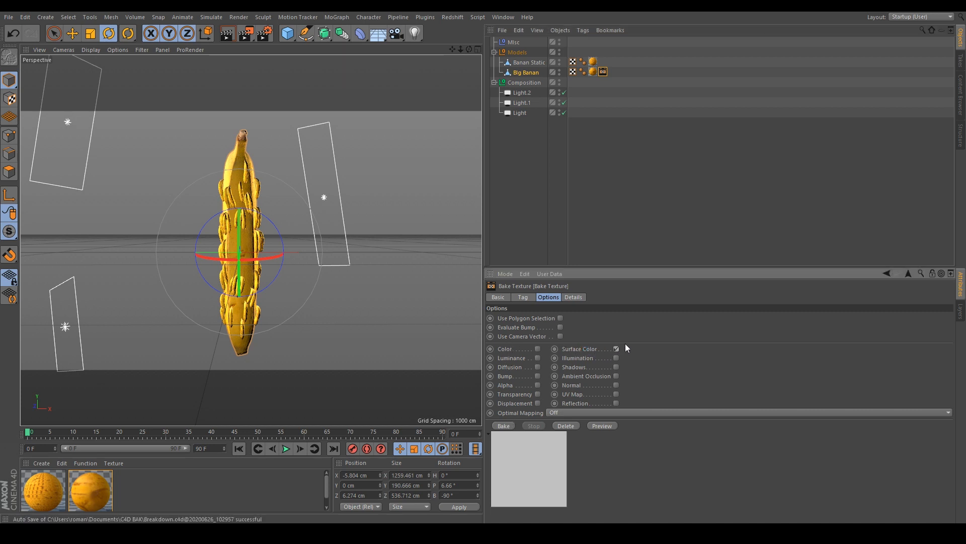
{"action": "left_click", "coordinate": [578, 350]}
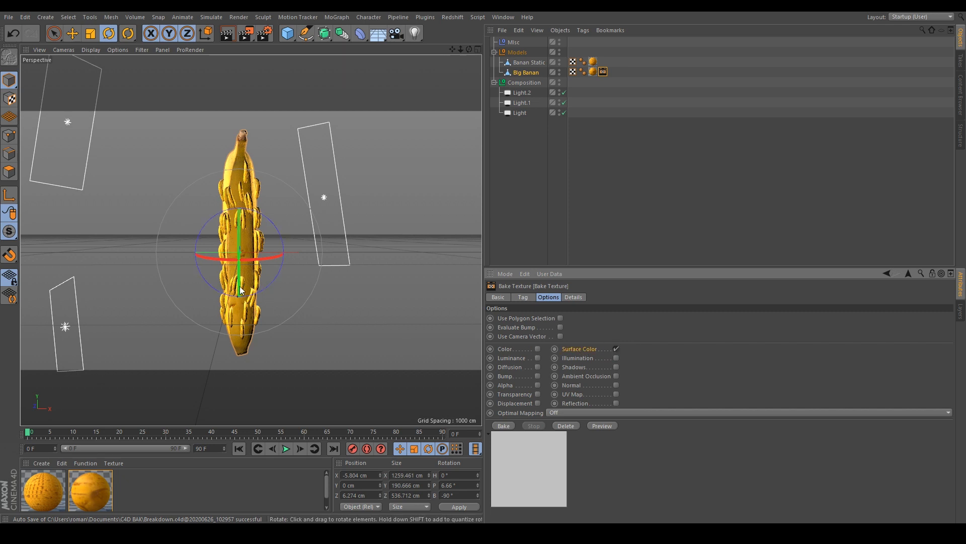
{"action": "left_click_drag", "start_coordinate": [253, 221], "coordinate": [257, 217], "text": "alt"}
{"action": "left_click", "coordinate": [227, 34]}
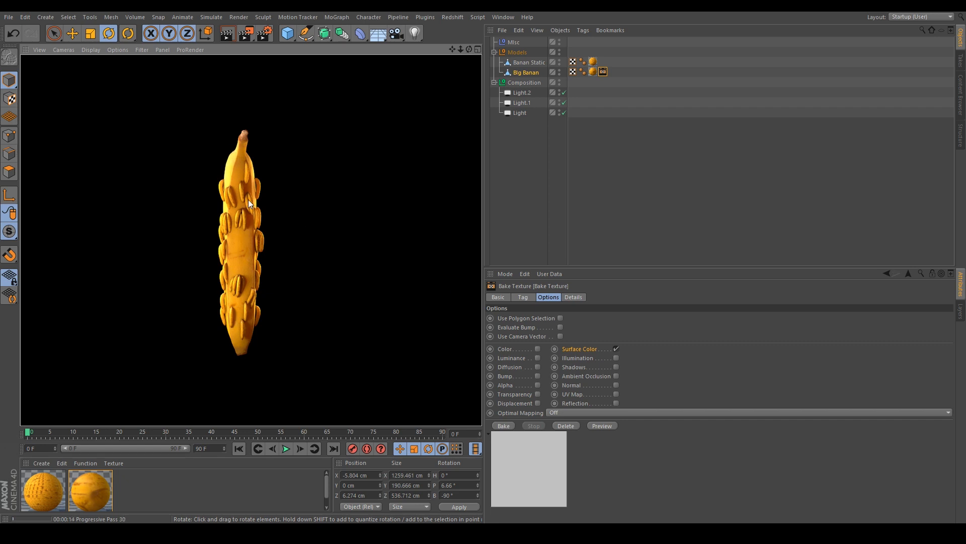
- Bake the texture from the Big Banan's Bake Texture tag
{"action": "left_click", "coordinate": [634, 204]}
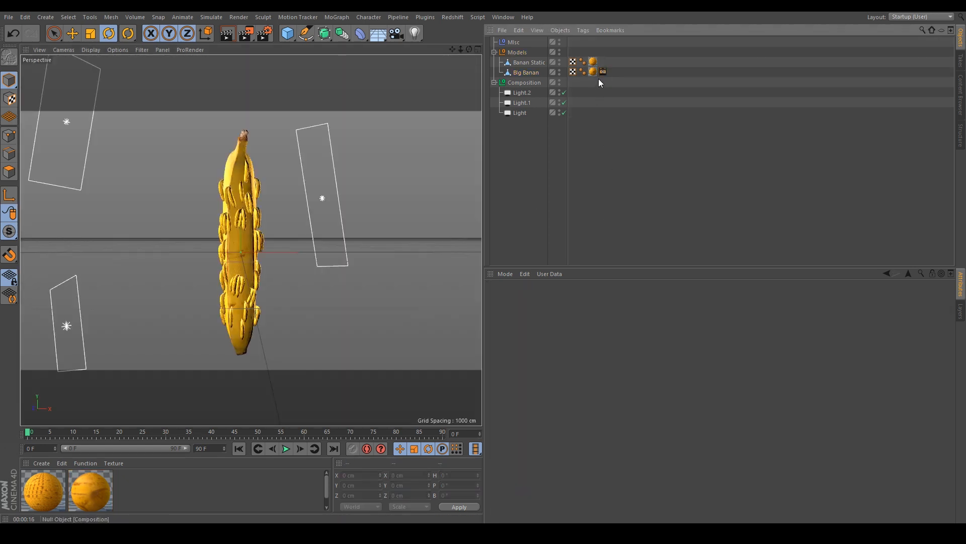
{"action": "left_click", "coordinate": [603, 72]}
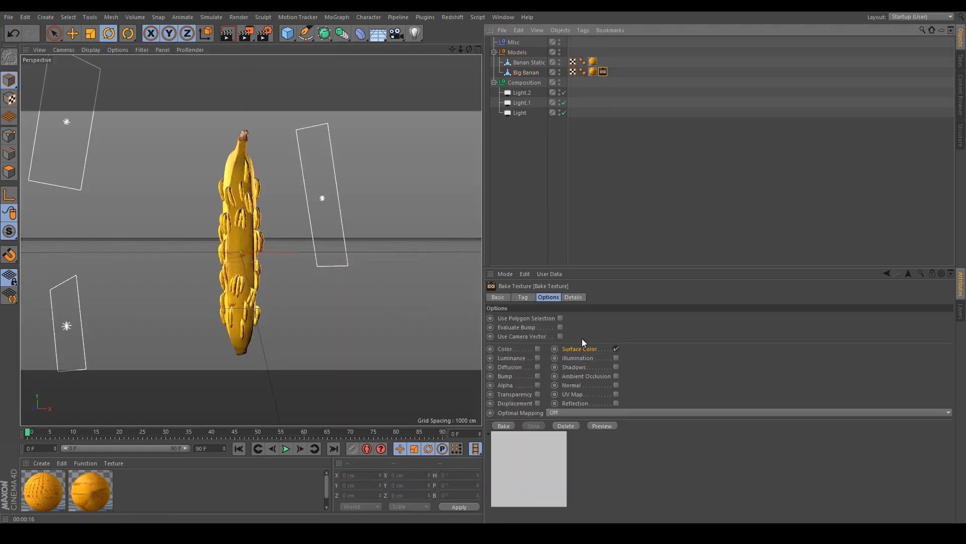
{"action": "left_click", "coordinate": [503, 426]}
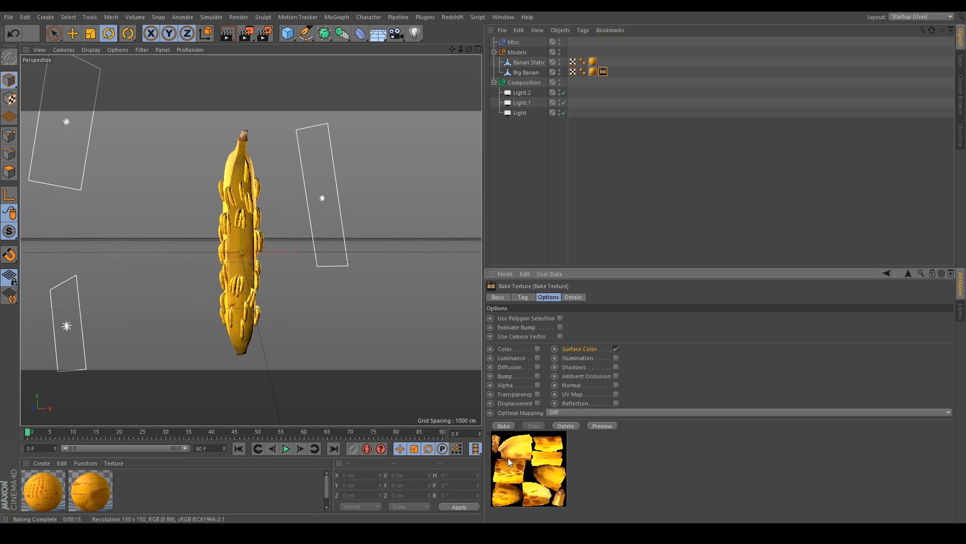
- Open the baked Banan_bigSurface_Color.png image to review it, then close it
{"action": "left_click", "coordinate": [523, 297]}
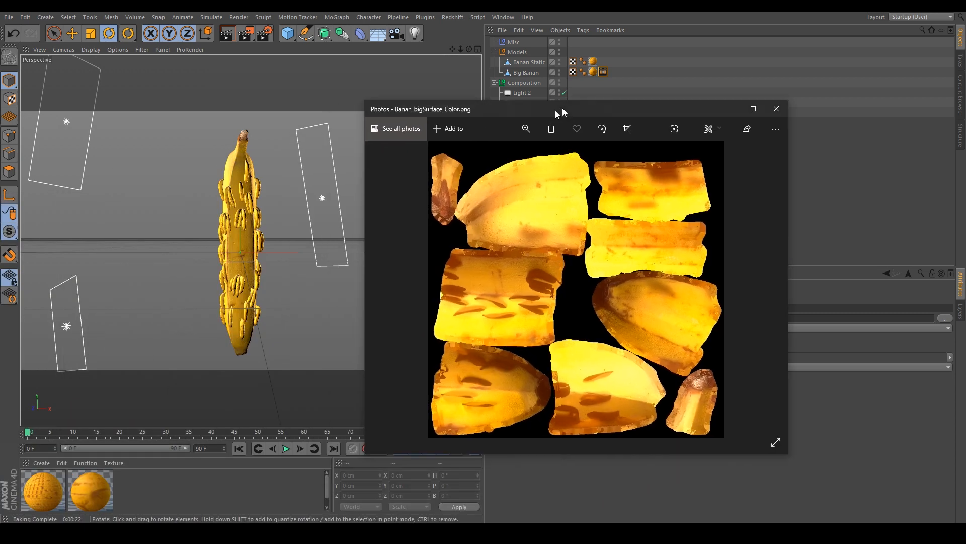
{"action": "left_click_drag", "start_coordinate": [563, 107], "coordinate": [638, 87]}
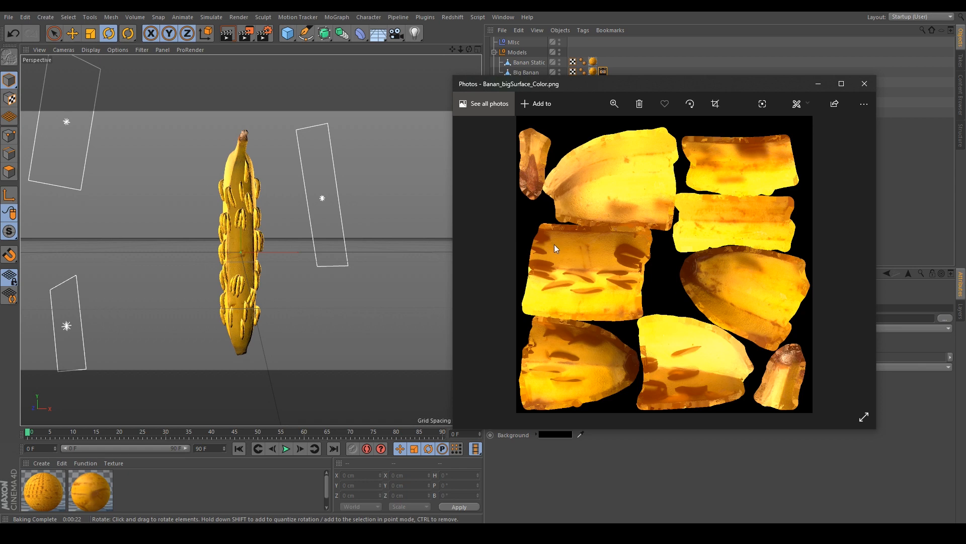
{"action": "left_click", "coordinate": [864, 83]}
- Move the Bake Texture tag onto the Banan Static object and rename its output file Banan small
{"action": "left_click", "coordinate": [529, 63]}
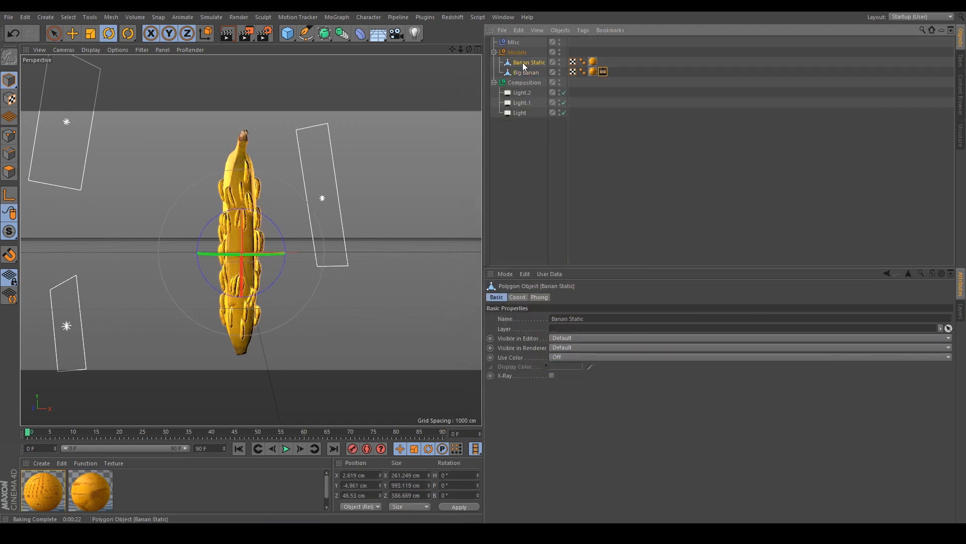
{"action": "left_click", "coordinate": [606, 71]}
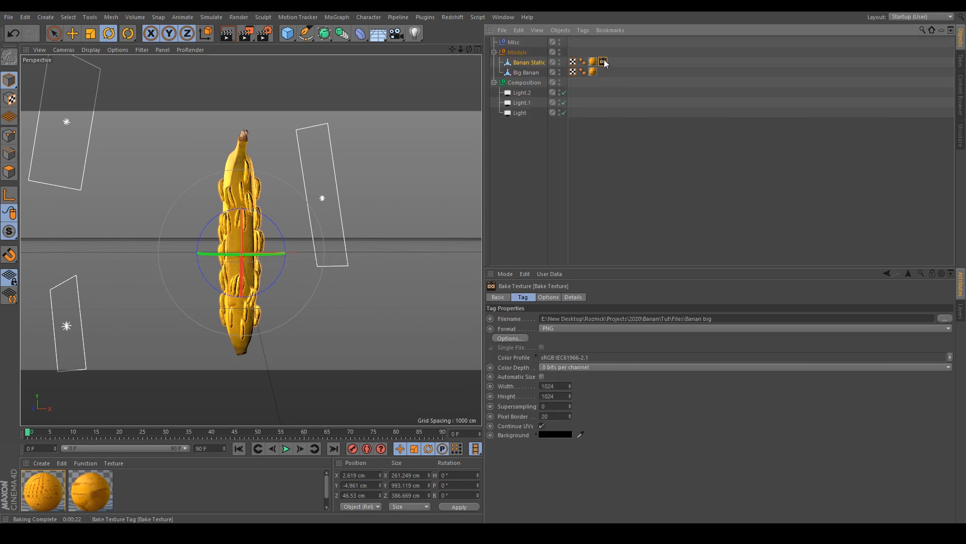
{"action": "left_click", "coordinate": [709, 318]}
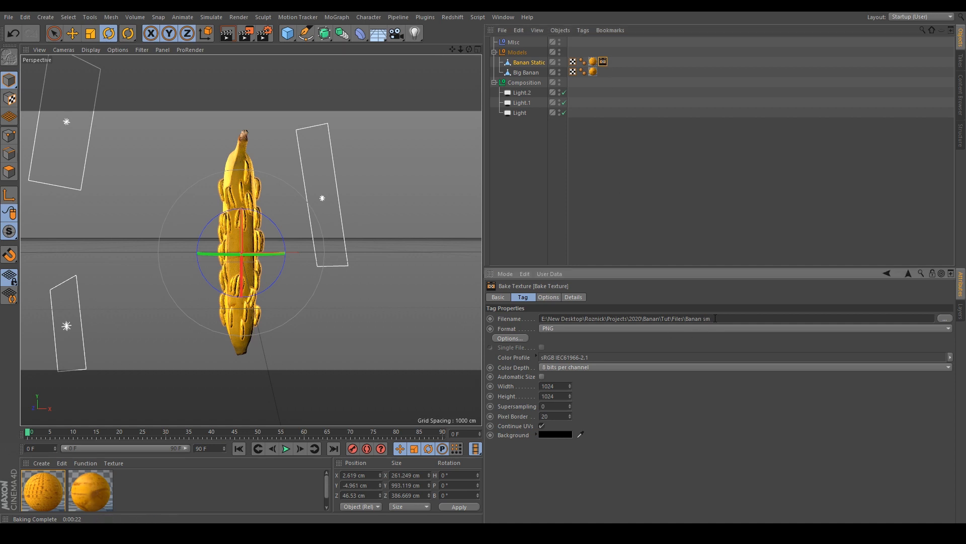
{"action": "type", "text": "small"}
{"action": "key", "text": "Return"}
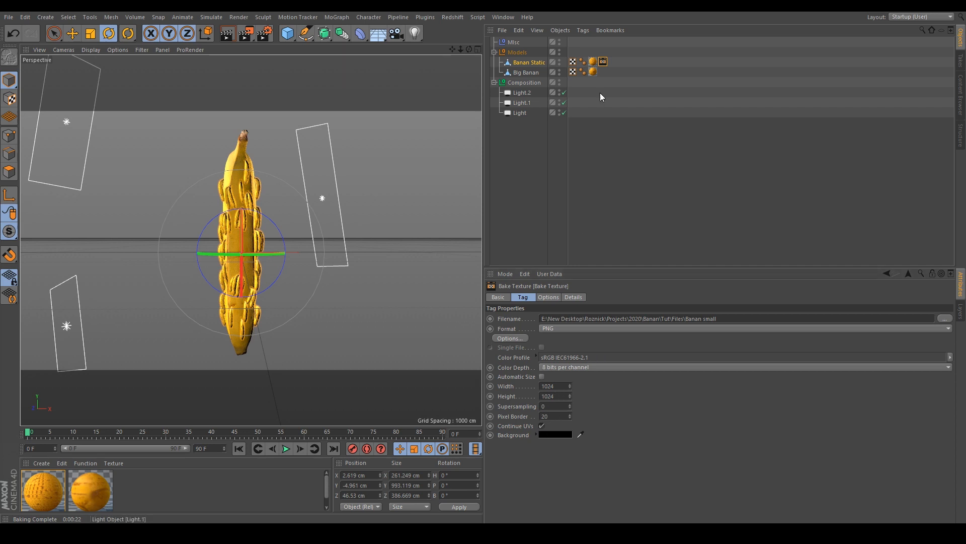
- Inspect the Banan Static object's UV layout in the BP - UV Edit layout
{"action": "left_click", "coordinate": [536, 62]}
{"action": "left_click", "coordinate": [925, 18]}
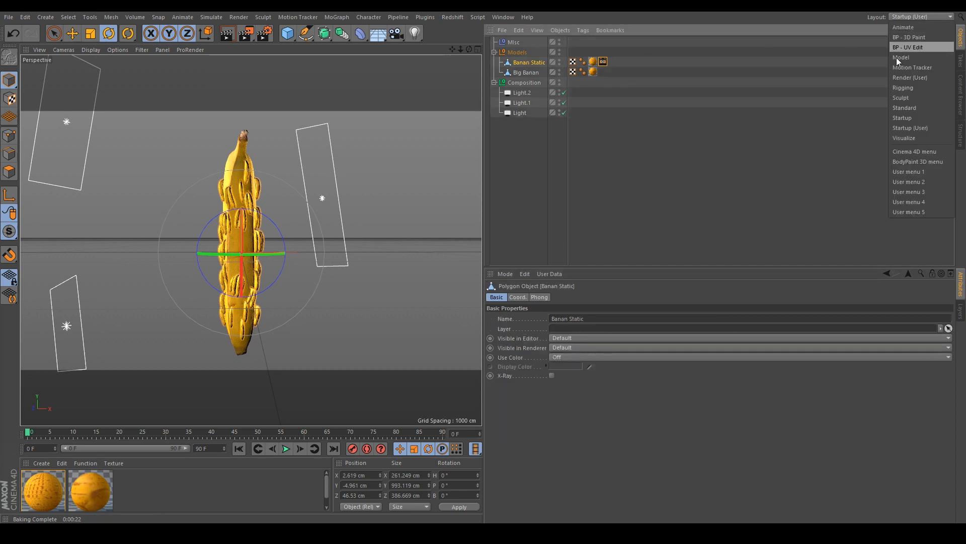
{"action": "left_click", "coordinate": [600, 62]}
{"action": "left_click", "coordinate": [603, 61]}
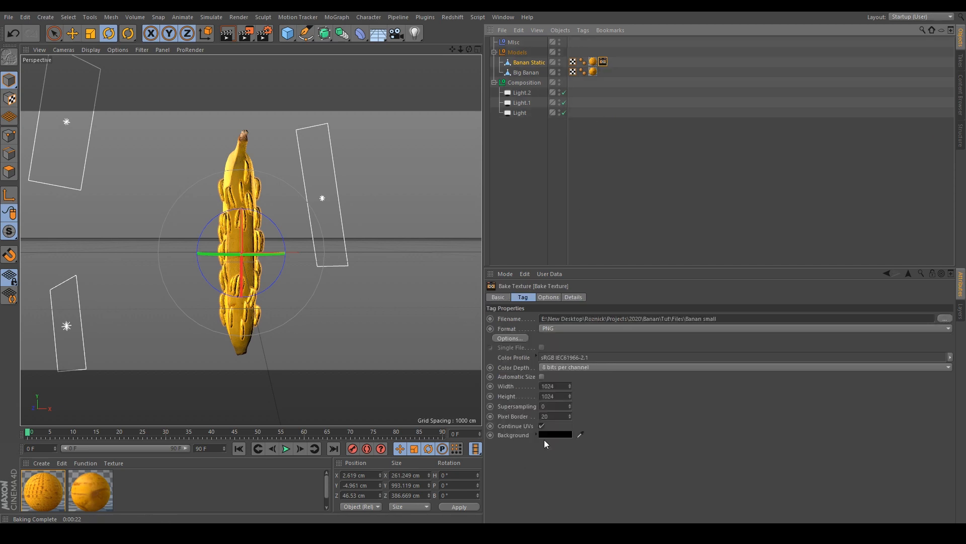
{"action": "left_click", "coordinate": [916, 16]}
{"action": "left_click", "coordinate": [905, 51]}
{"action": "scroll", "coordinate": [648, 213], "scroll_direction": "up", "scroll_amount": 6}
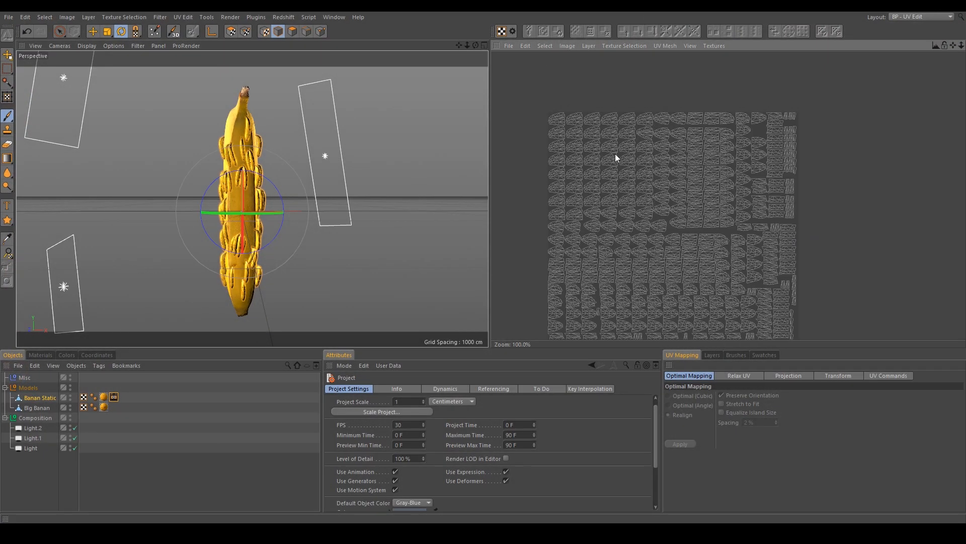
- Zoom in on the Banan Static UV islands, then switch back to the Startup (User) layout
{"action": "middle_click_drag", "start_coordinate": [533, 169], "coordinate": [594, 250], "text": "alt"}
{"action": "scroll", "coordinate": [598, 210], "scroll_direction": "up", "scroll_amount": 4}
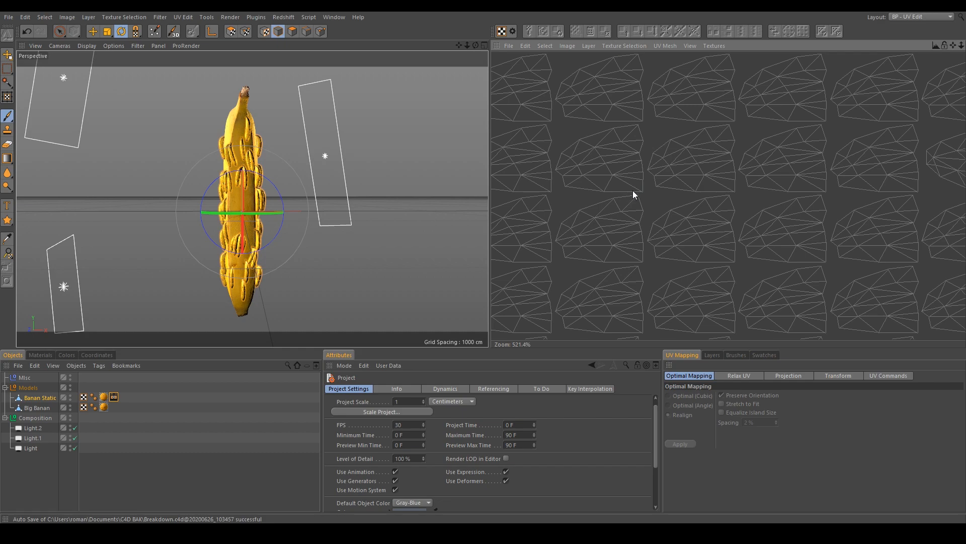
{"action": "scroll", "coordinate": [646, 187], "scroll_direction": "down", "scroll_amount": 6}
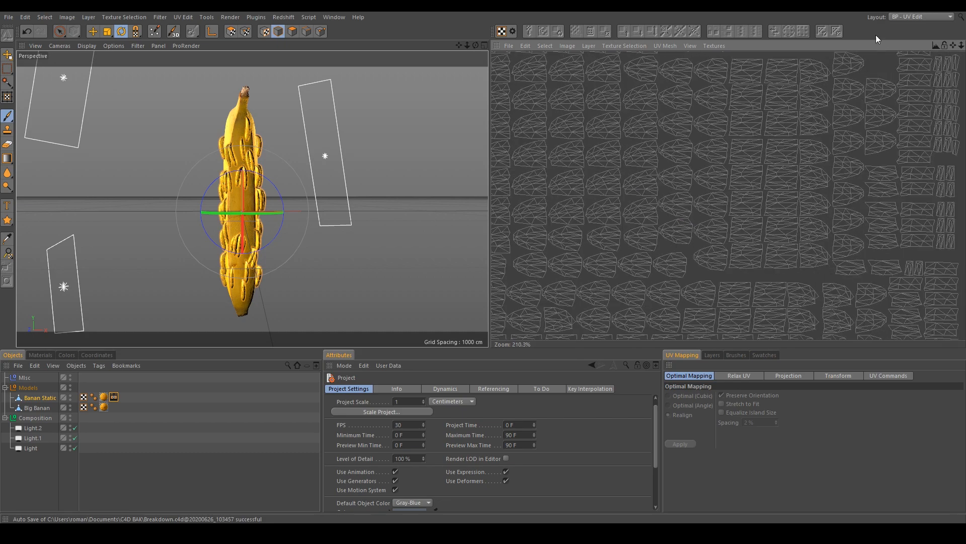
{"action": "left_click", "coordinate": [921, 17]}
{"action": "left_click", "coordinate": [911, 127]}
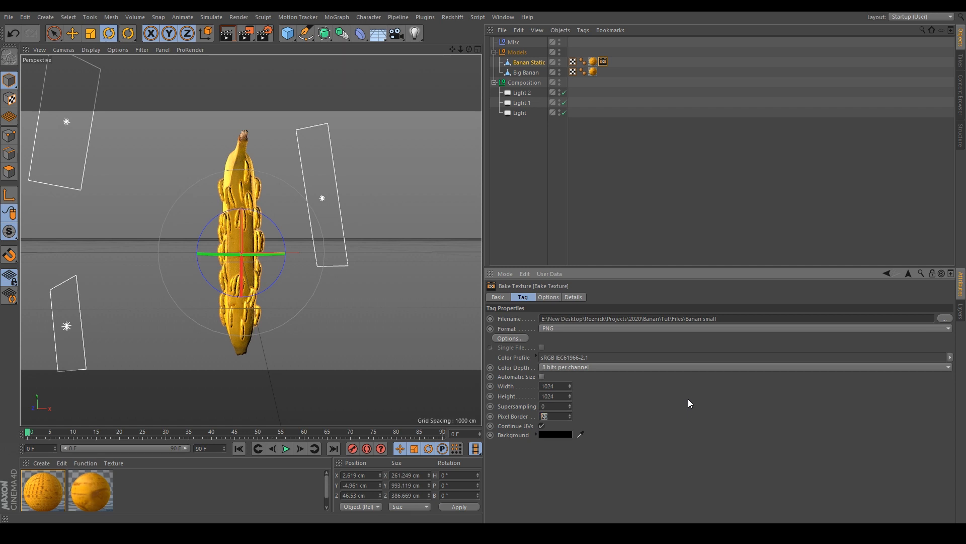
- Set the Bake Texture tag's pixel border to 4 and bake the Banan Static texture
{"action": "type", "text": "4"}
{"action": "key", "text": "Return"}
{"action": "left_click", "coordinate": [547, 297]}
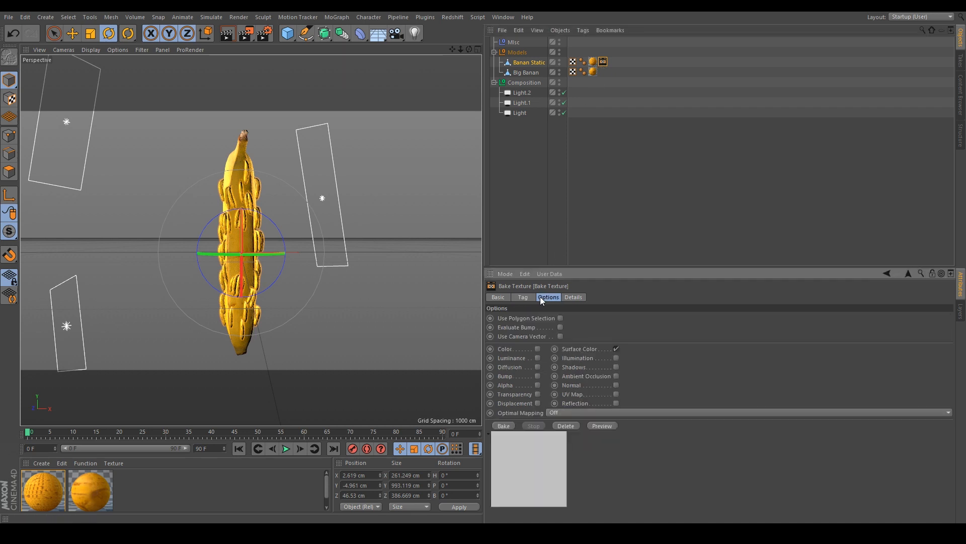
{"action": "left_click", "coordinate": [511, 425]}
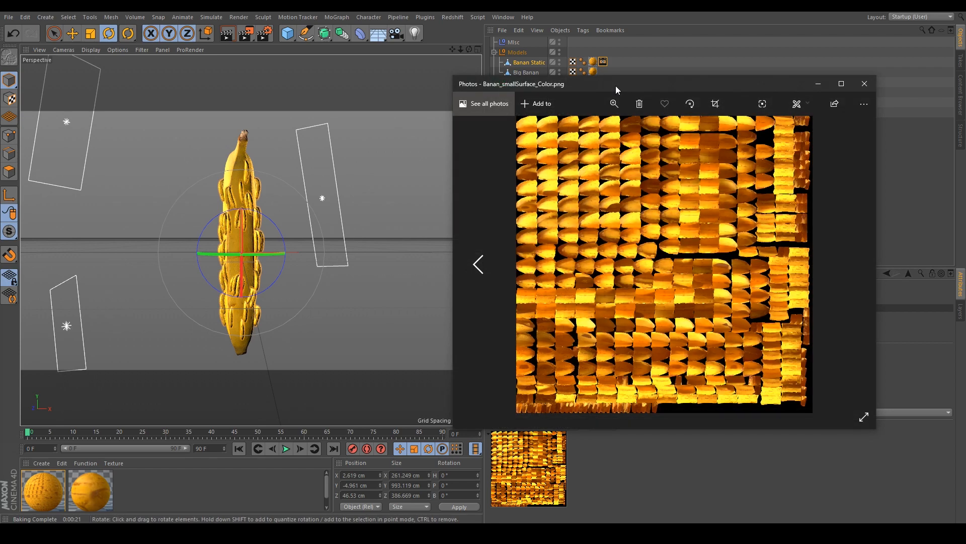
- Zoom into the baked Banan_smallSurface_Color.png image to review it, then close it
{"action": "scroll", "coordinate": [635, 274], "scroll_direction": "up", "scroll_amount": 5}
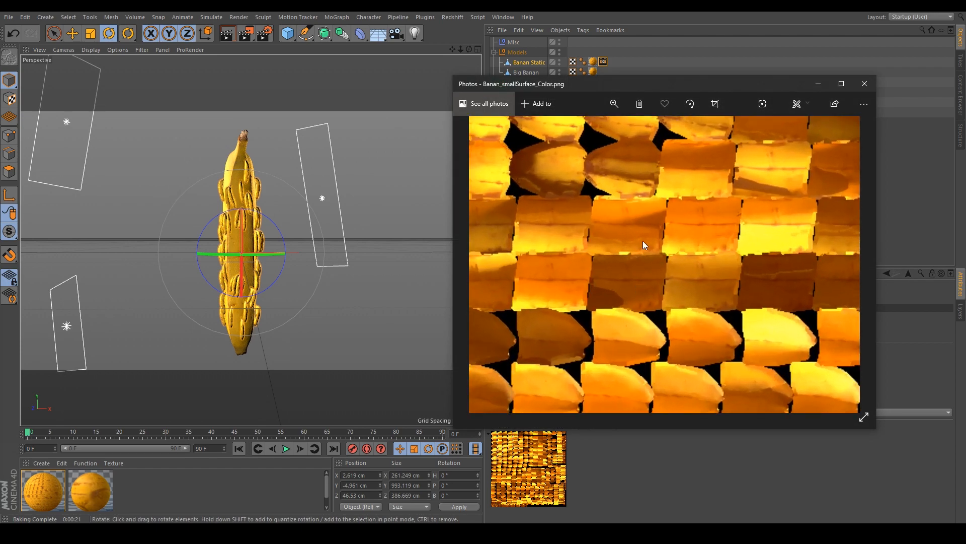
{"action": "scroll", "coordinate": [657, 364], "scroll_direction": "down", "scroll_amount": 5}
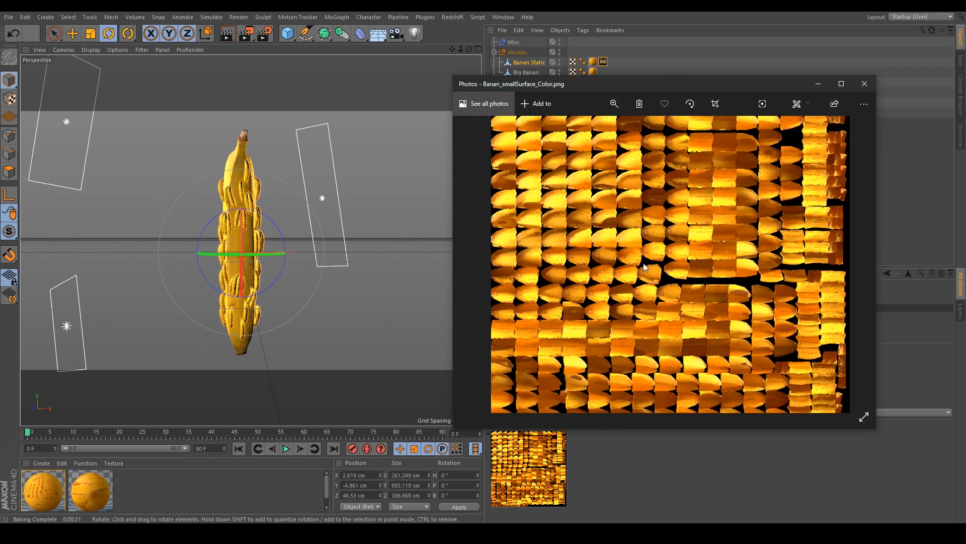
{"action": "scroll", "coordinate": [672, 267], "scroll_direction": "up", "scroll_amount": 5}
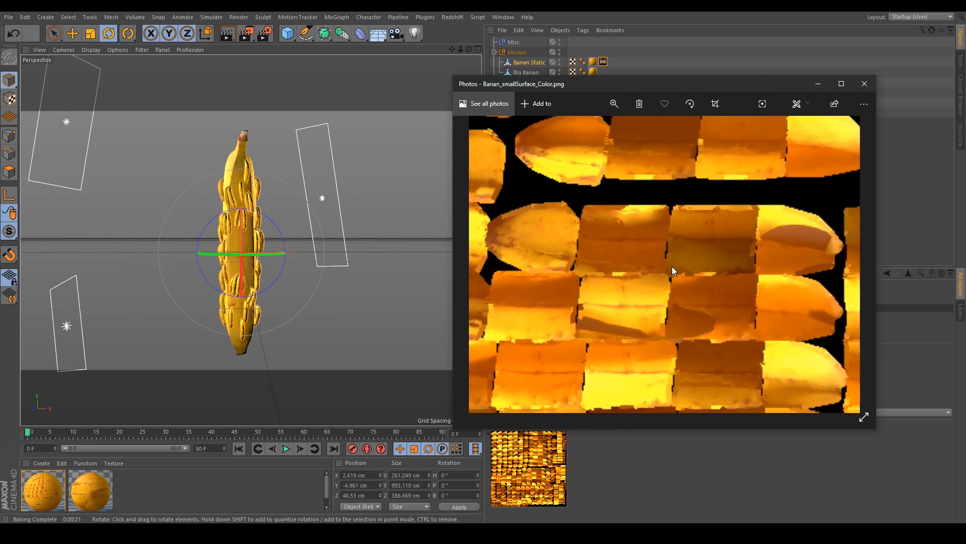
{"action": "left_click", "coordinate": [865, 84]}
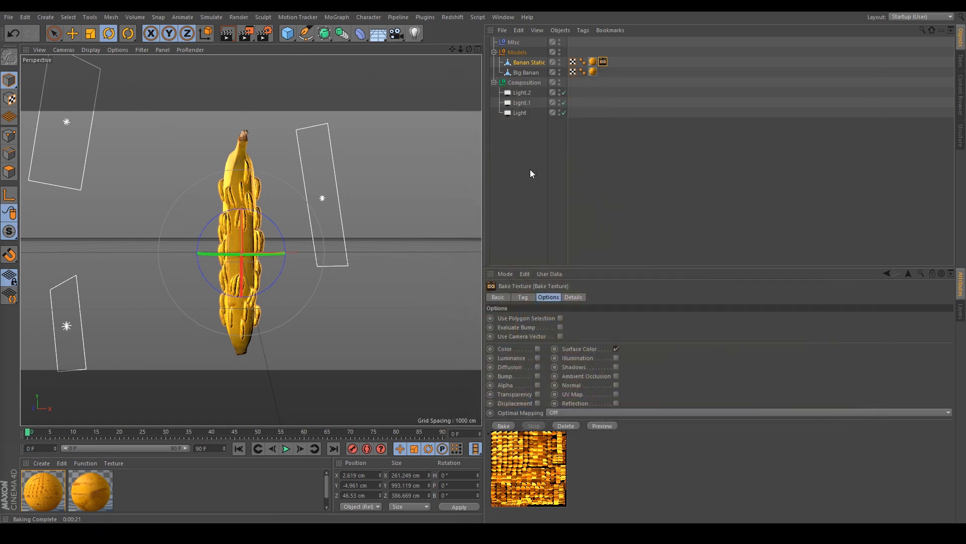
- Select both Big Banan and Banan Static and start a Wavefront OBJ export
{"action": "left_click", "coordinate": [541, 149]}
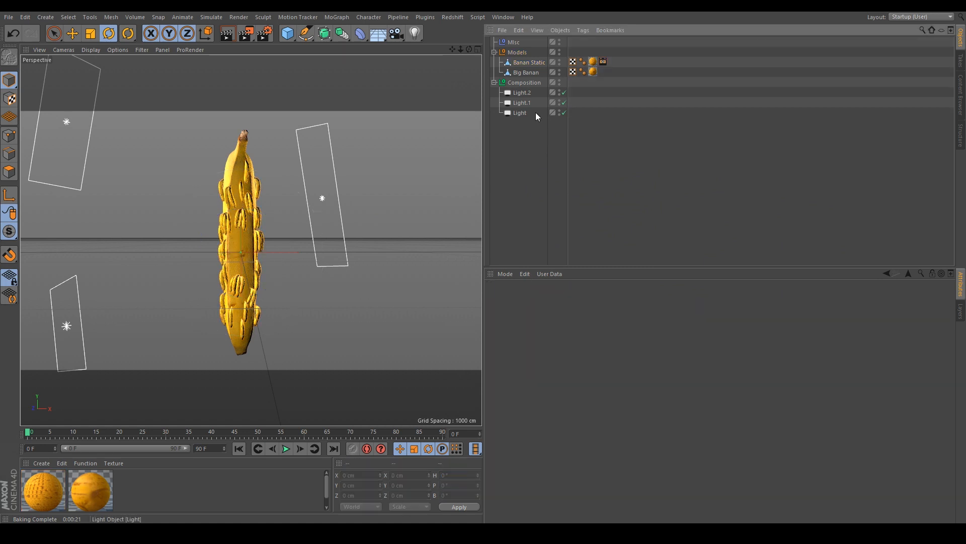
{"action": "left_click", "coordinate": [523, 71]}
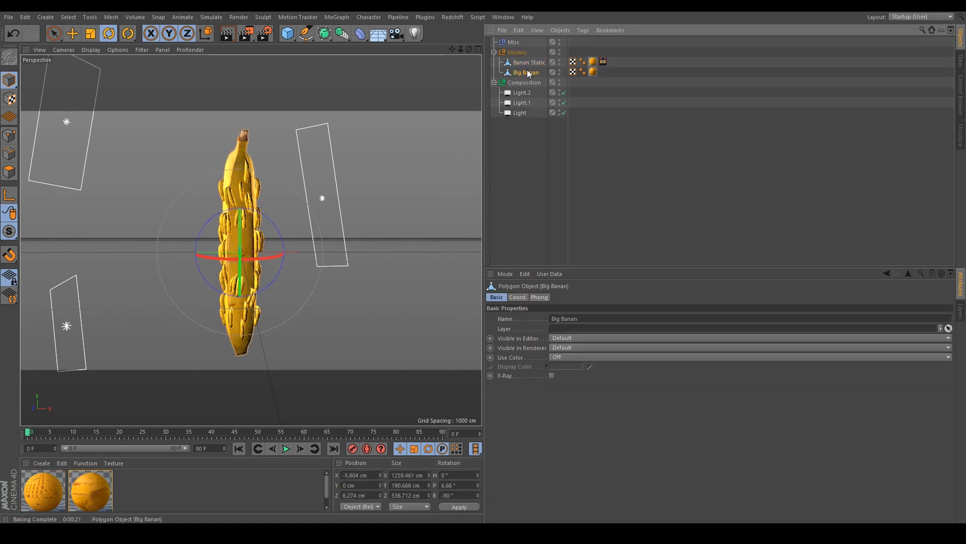
{"action": "left_click", "coordinate": [529, 62], "text": "shift"}
{"action": "left_click", "coordinate": [9, 17]}
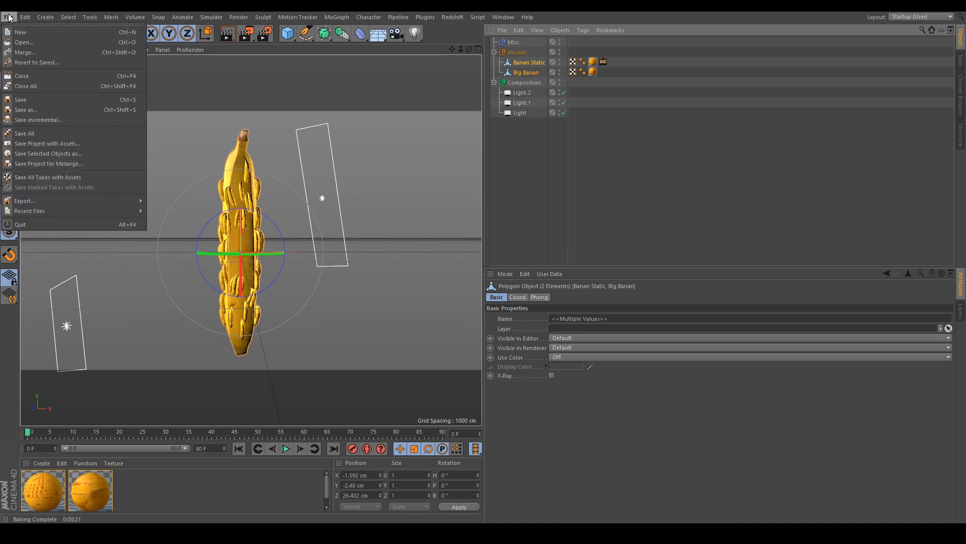
{"action": "mouse_move", "coordinate": [37, 205]}
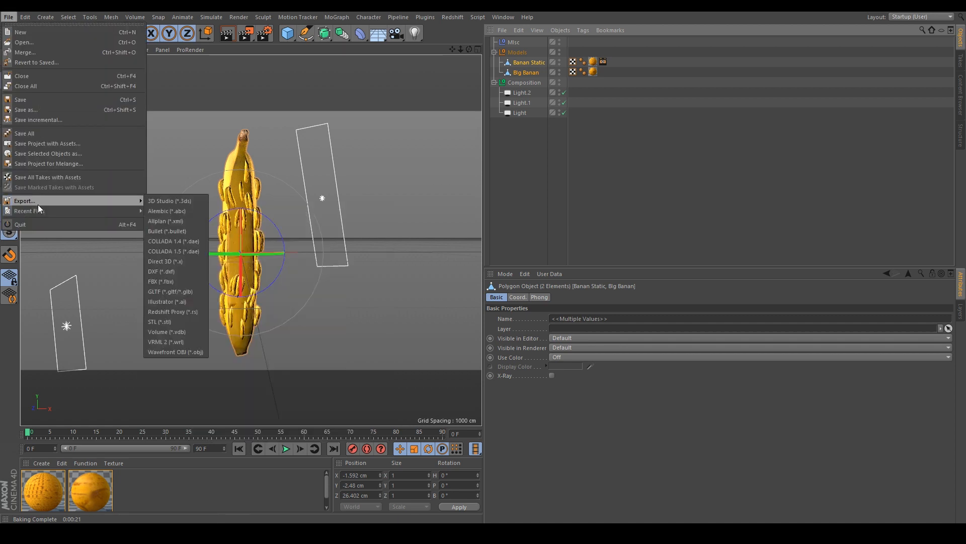
{"action": "left_click", "coordinate": [177, 352]}
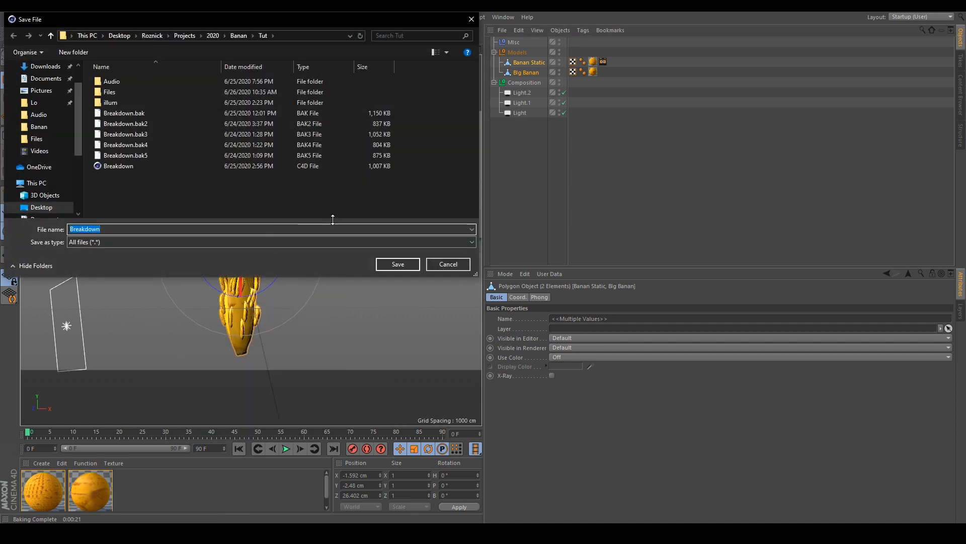
- Save the OBJ export as Banana in the Files folder with the default export options
{"action": "left_click", "coordinate": [47, 136]}
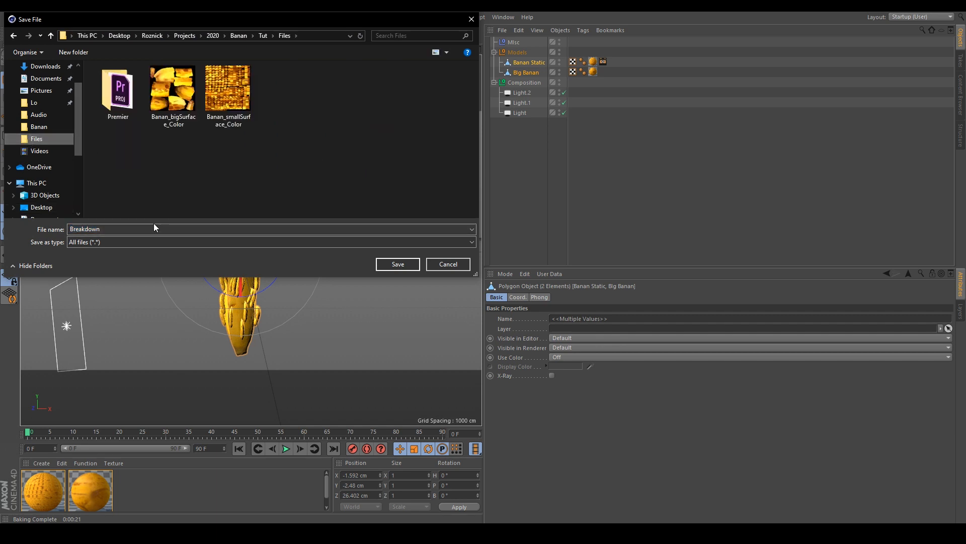
{"action": "type", "text": "Banana"}
{"action": "key", "text": "Return"}
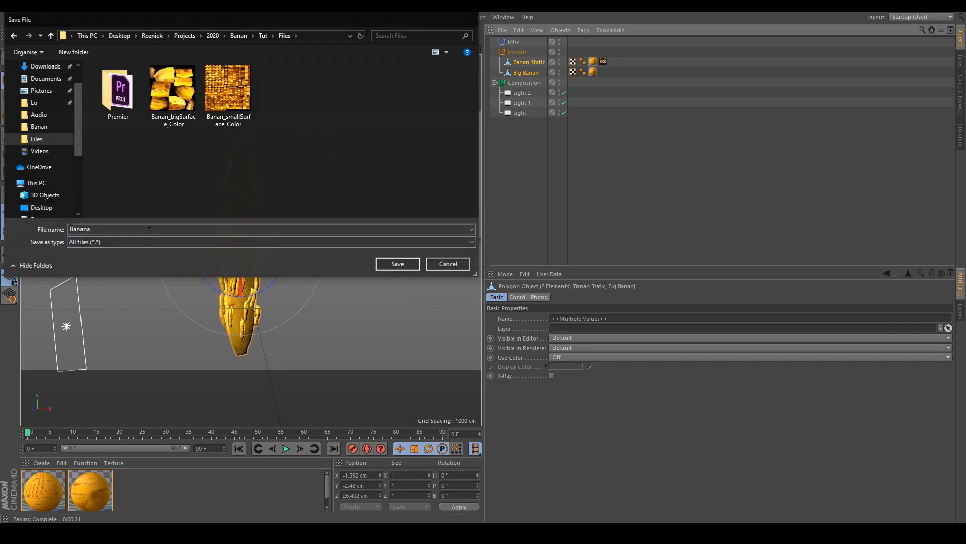
{"action": "left_click_drag", "start_coordinate": [172, 112], "coordinate": [471, 75]}
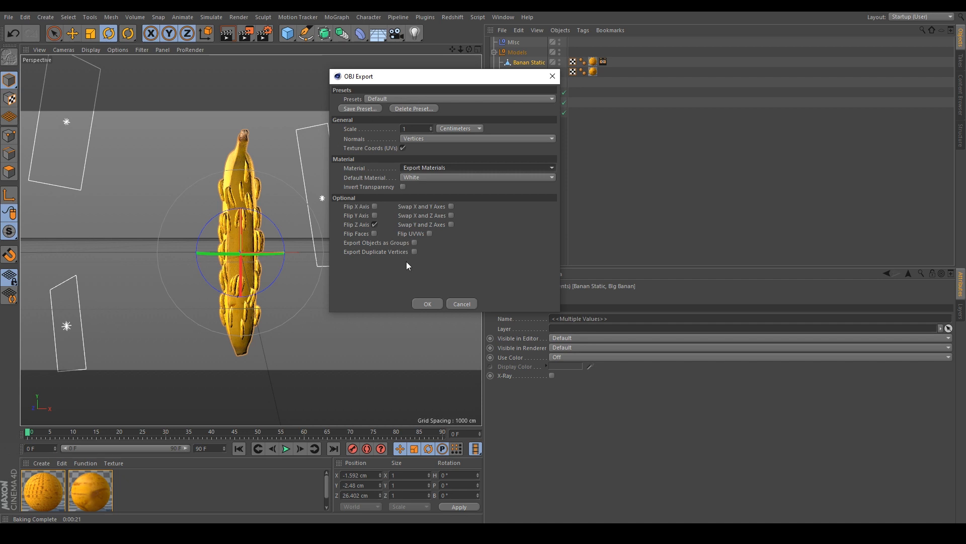
{"action": "left_click", "coordinate": [428, 304]}
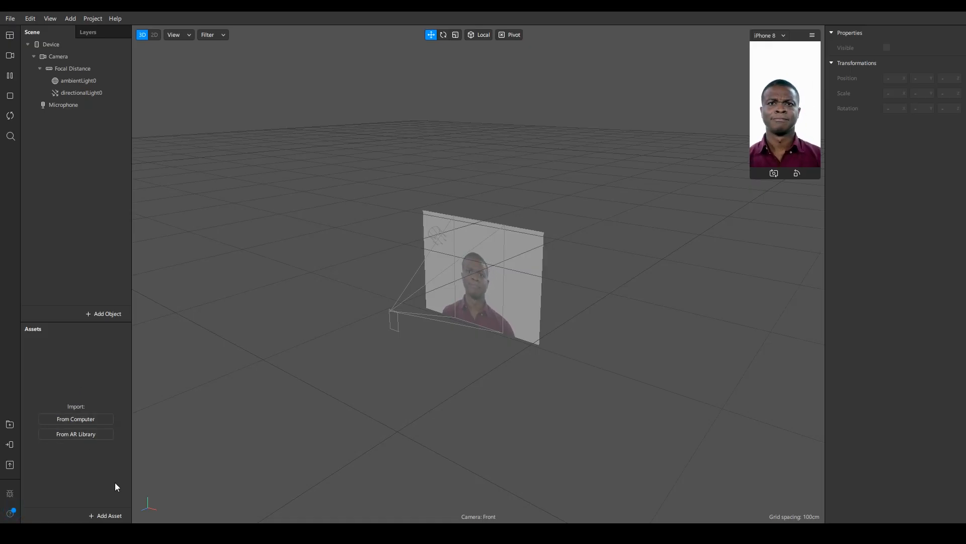
- Switch to Spark AR Studio and import the Banana OBJ from the Files folder as an asset
{"action": "left_click", "coordinate": [100, 516]}
{"action": "left_click", "coordinate": [69, 485]}
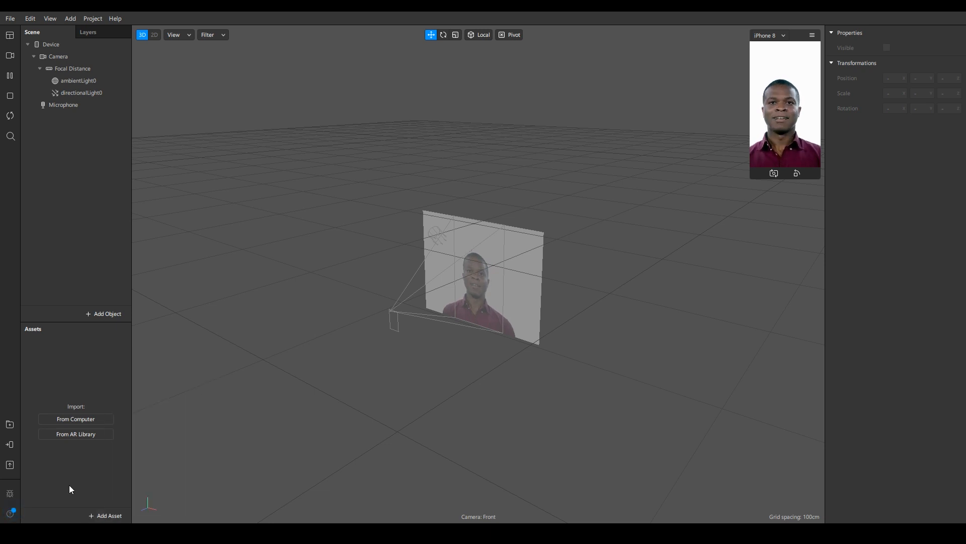
{"action": "left_click", "coordinate": [98, 513]}
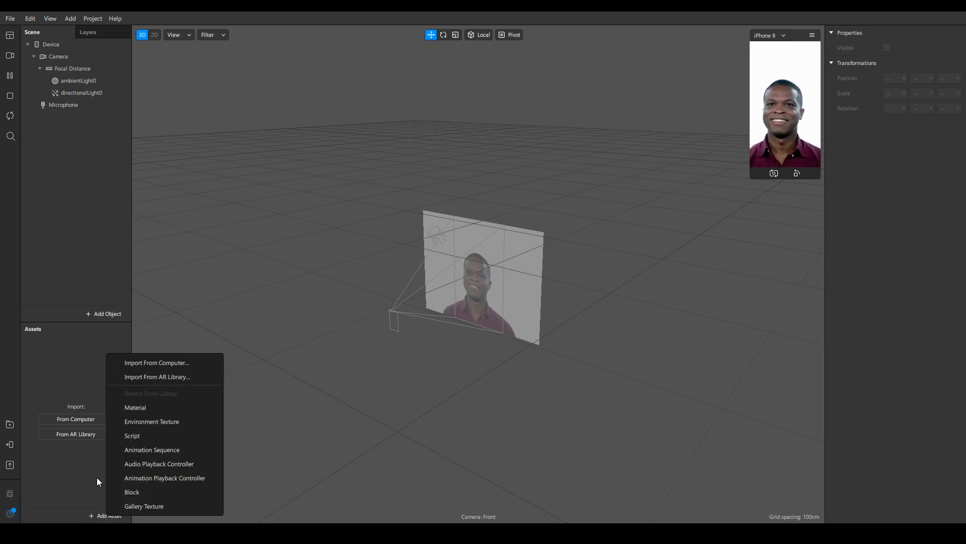
{"action": "left_click", "coordinate": [139, 372]}
{"action": "left_click", "coordinate": [291, 104]}
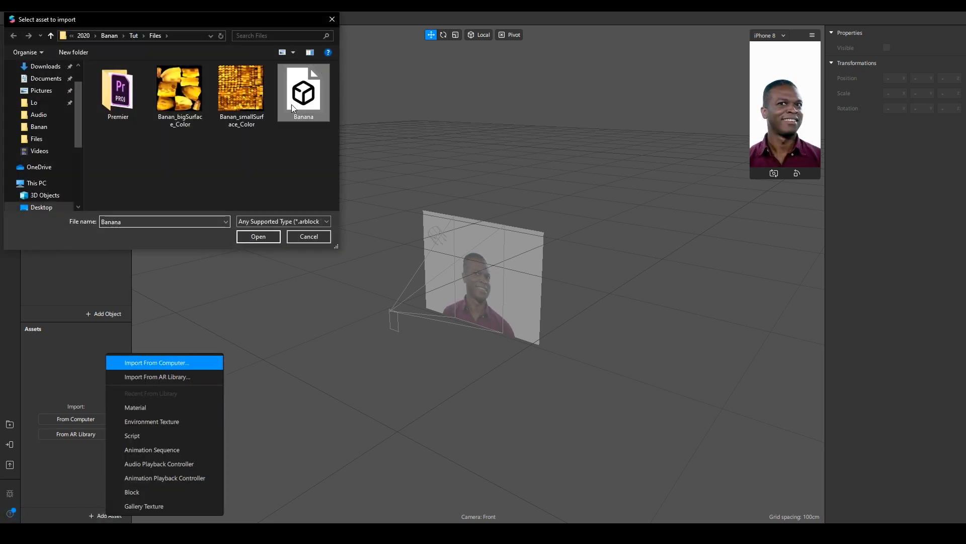
{"action": "left_click", "coordinate": [259, 237]}
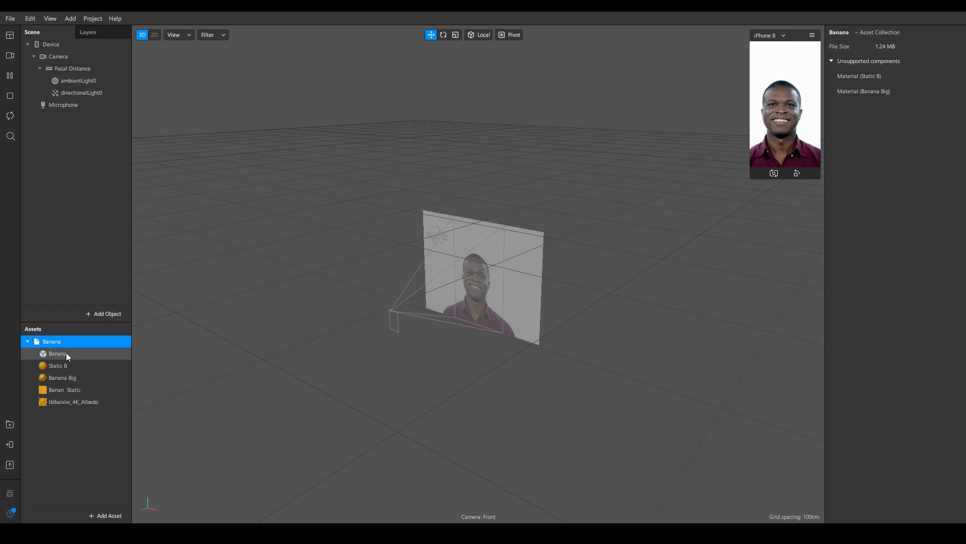
- Delete the Banan Static and tlklaixiw_4K_Albedo textures from the imported Banana assets
{"action": "left_click", "coordinate": [72, 393]}
{"action": "left_click", "coordinate": [72, 401]}
{"action": "left_click", "coordinate": [74, 391]}
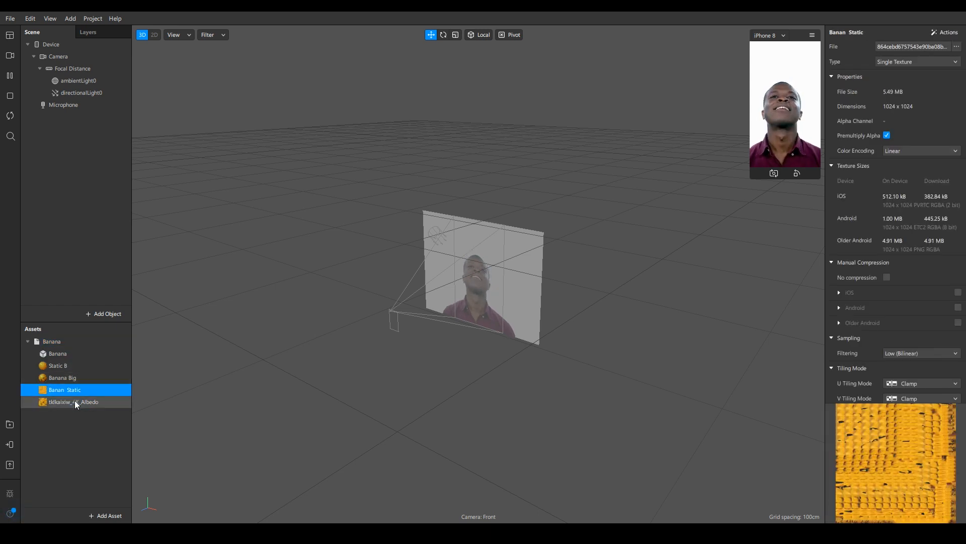
{"action": "left_click", "coordinate": [75, 400]}
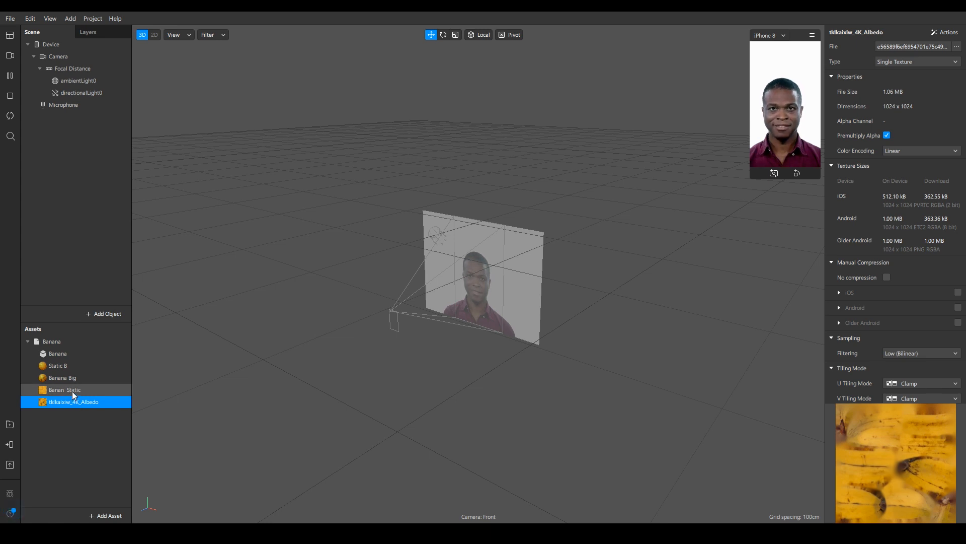
{"action": "left_click", "coordinate": [75, 389], "text": "shift"}
{"action": "key", "text": "Delete"}
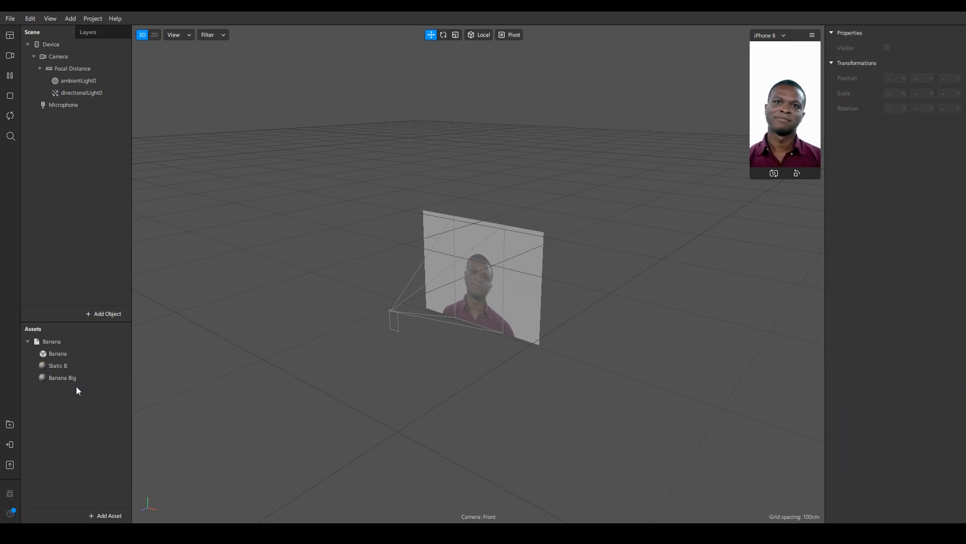
- Add the Banana model to the scene and expand it to show its Banan_Static and Big_Banan meshes
{"action": "left_click", "coordinate": [60, 352]}
{"action": "left_click", "coordinate": [52, 342]}
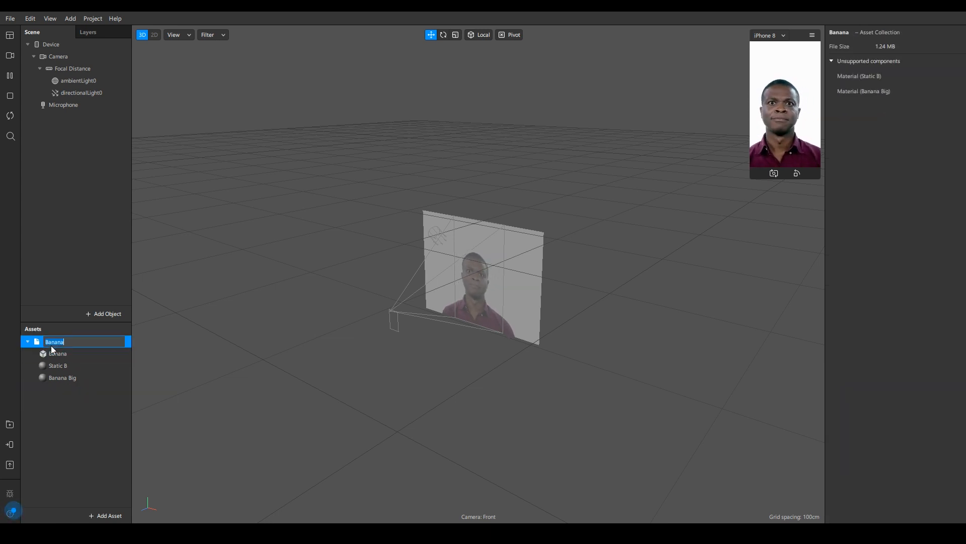
{"action": "left_click", "coordinate": [68, 392]}
{"action": "left_click_drag", "start_coordinate": [50, 340], "coordinate": [70, 59]}
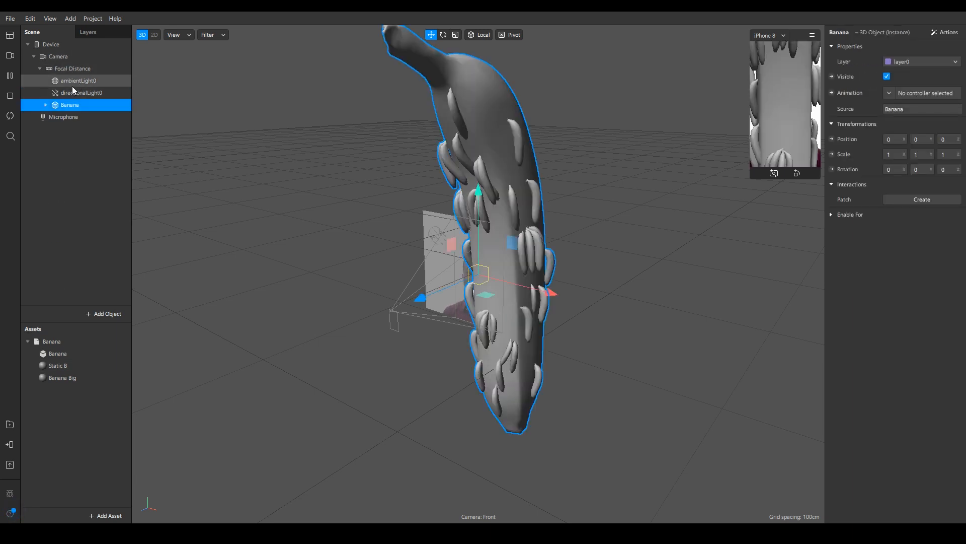
{"action": "left_click", "coordinate": [46, 105]}
{"action": "left_click", "coordinate": [78, 118]}
{"action": "left_click", "coordinate": [79, 129]}
- Set the Banana Big material's shader type to Flat and assign Banan_bigSurface_Color as a new diffuse texture
{"action": "left_click", "coordinate": [55, 378]}
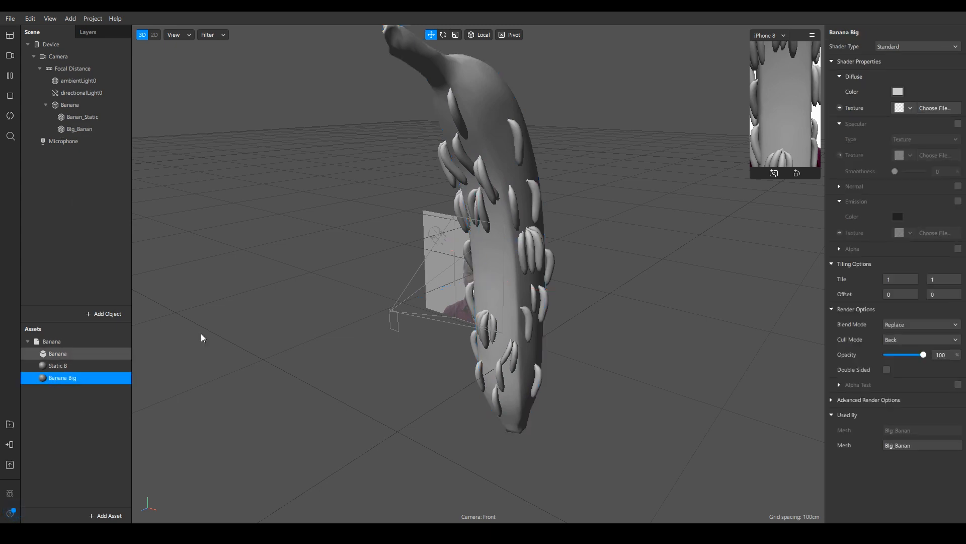
{"action": "middle_click_drag", "start_coordinate": [479, 316], "coordinate": [534, 298]}
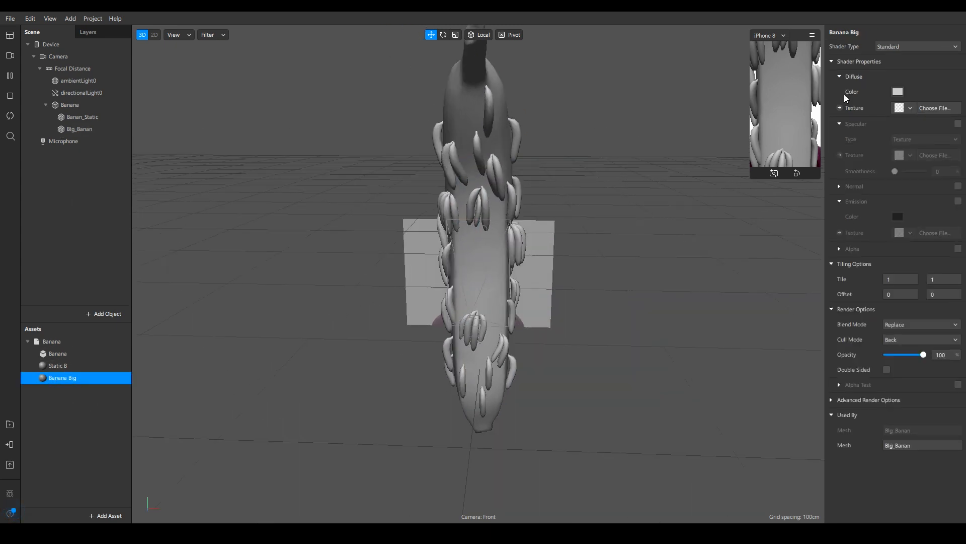
{"action": "left_click", "coordinate": [901, 45]}
{"action": "left_click", "coordinate": [902, 76]}
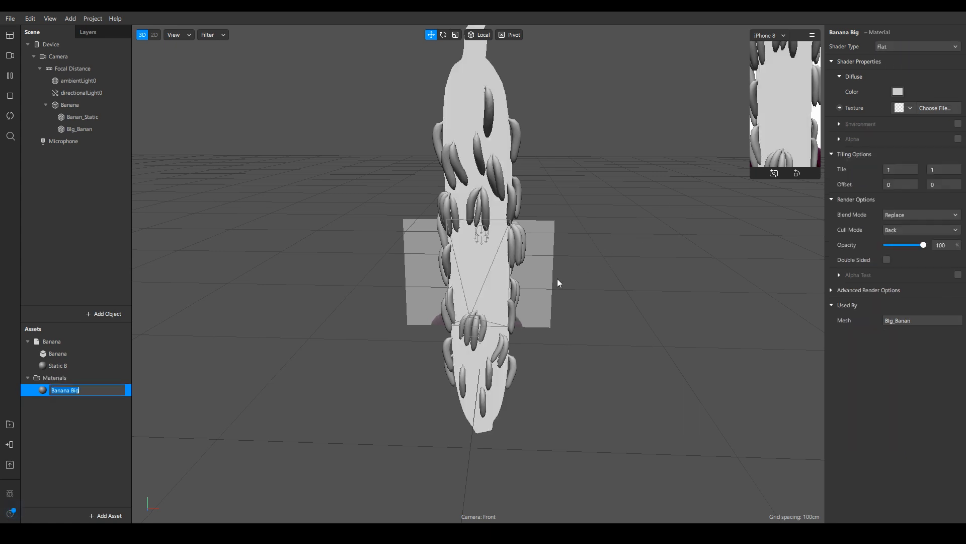
{"action": "left_click", "coordinate": [905, 106]}
{"action": "left_click", "coordinate": [896, 139]}
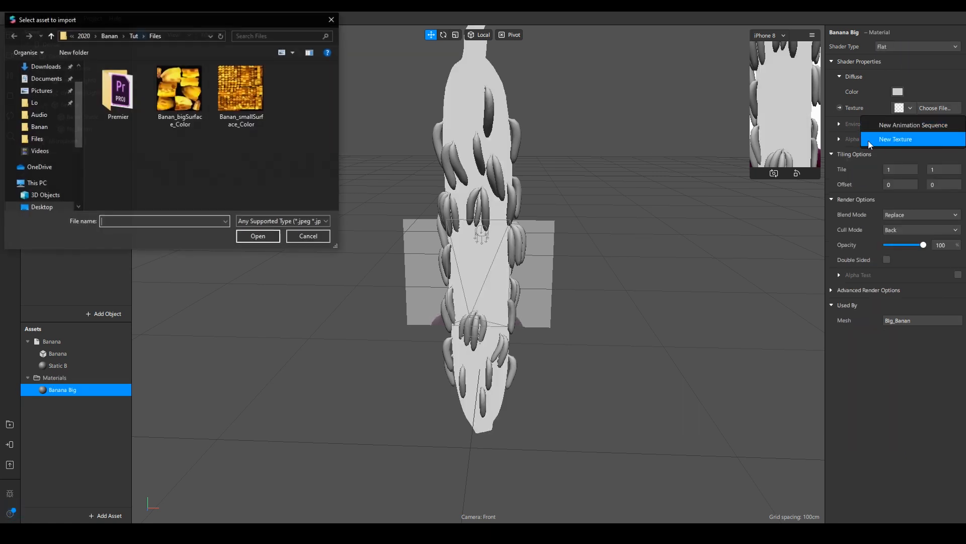
{"action": "left_click", "coordinate": [181, 93]}
{"action": "left_click", "coordinate": [261, 238]}
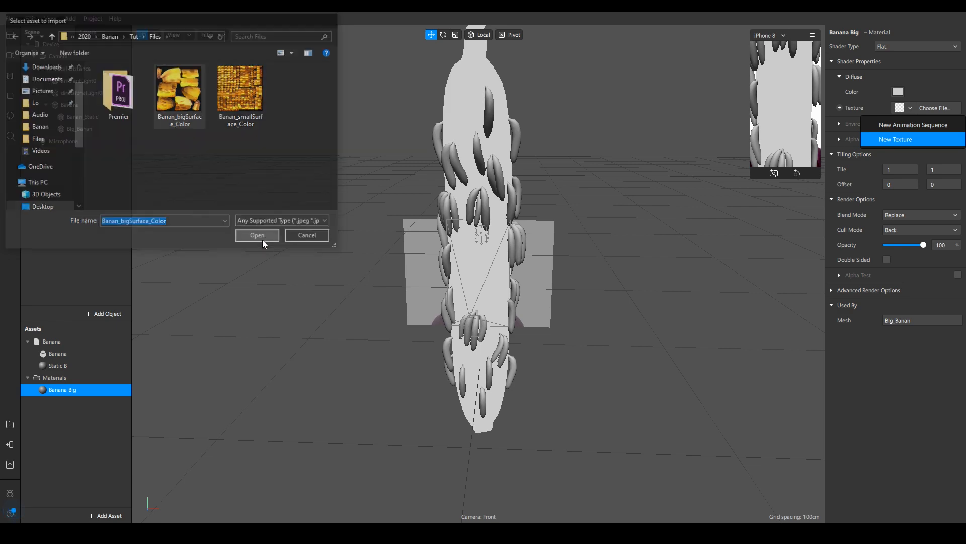
- Delete the ambient and directional lights from the scene
{"action": "left_click_drag", "start_coordinate": [547, 280], "coordinate": [610, 237]}
{"action": "scroll", "coordinate": [521, 209], "scroll_direction": "down", "scroll_amount": 5}
{"action": "middle_click_drag", "start_coordinate": [520, 209], "coordinate": [463, 231]}
{"action": "scroll", "coordinate": [432, 234], "scroll_direction": "down", "scroll_amount": 3}
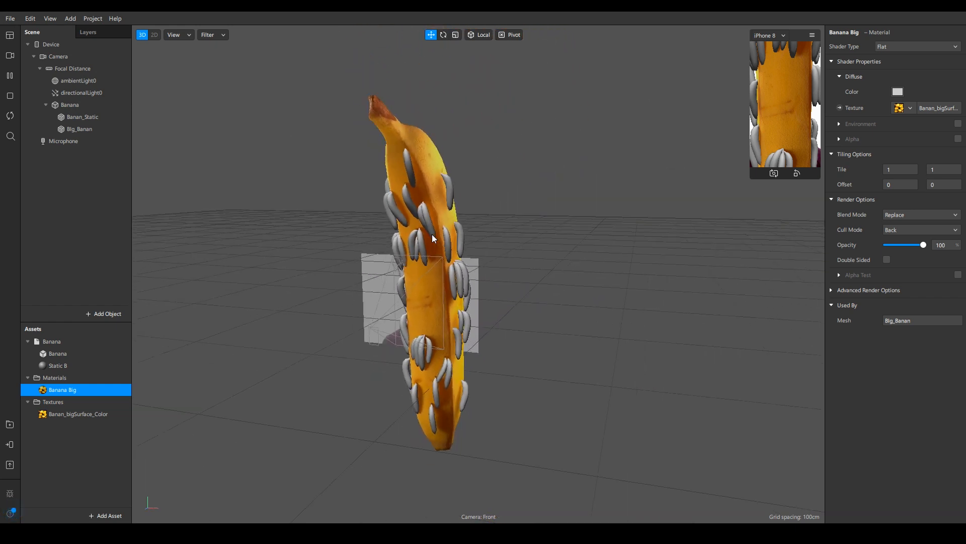
{"action": "left_click_drag", "start_coordinate": [432, 234], "coordinate": [308, 196]}
{"action": "left_click", "coordinate": [75, 93]}
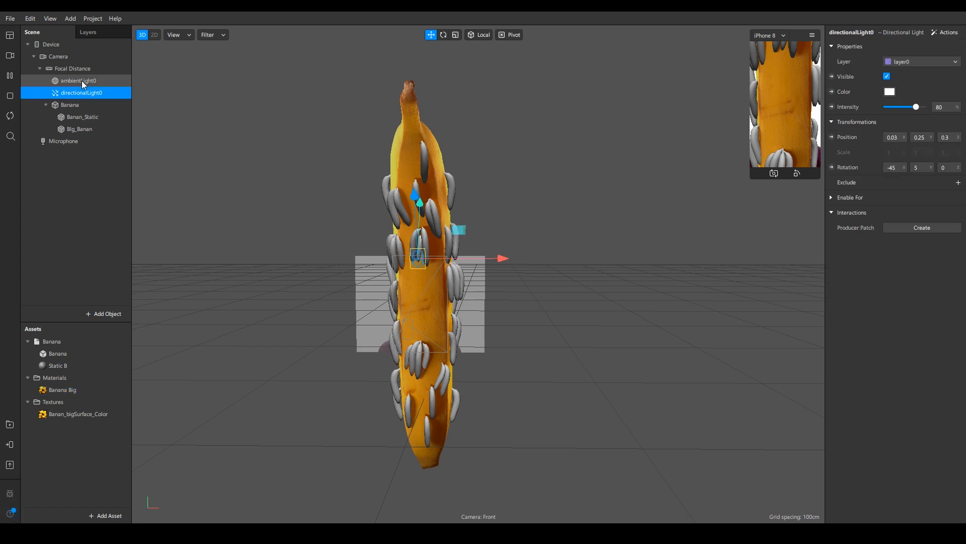
{"action": "left_click", "coordinate": [81, 80], "text": "shift"}
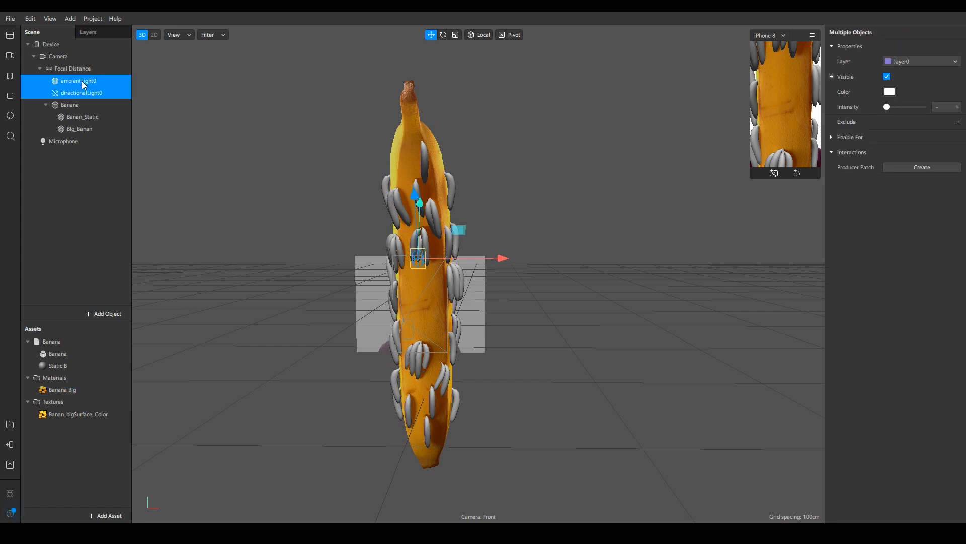
{"action": "key", "text": "Delete"}
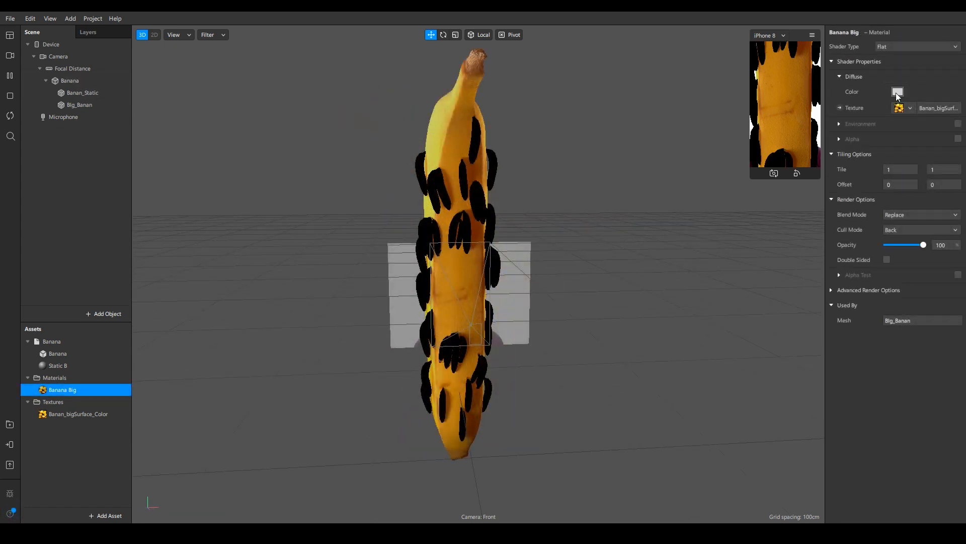
- Set the Banana Big material's diffuse colour to white (#ffffff)
{"action": "left_click", "coordinate": [898, 92]}
{"action": "left_click_drag", "start_coordinate": [560, 158], "coordinate": [739, 301]}
{"action": "left_click_drag", "start_coordinate": [779, 325], "coordinate": [779, 312]}
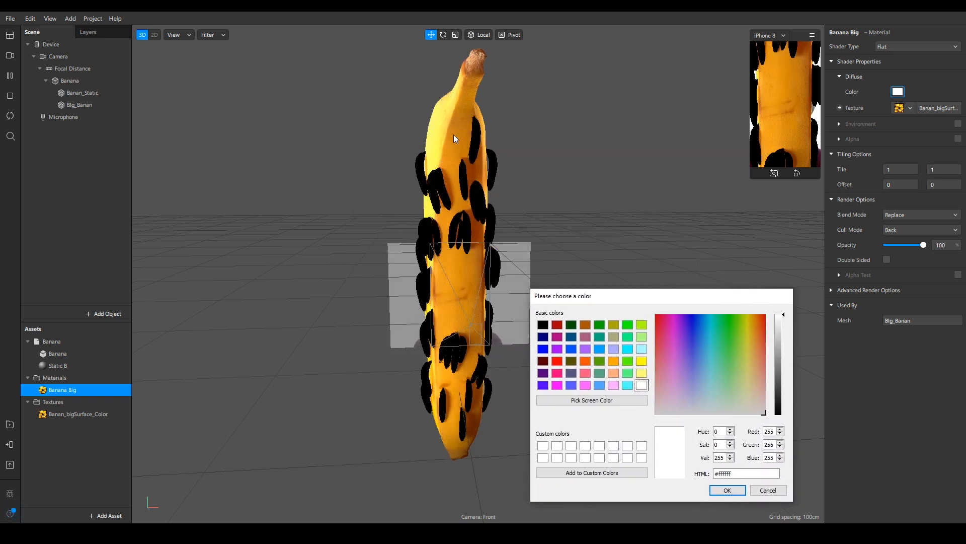
{"action": "left_click", "coordinate": [728, 489]}
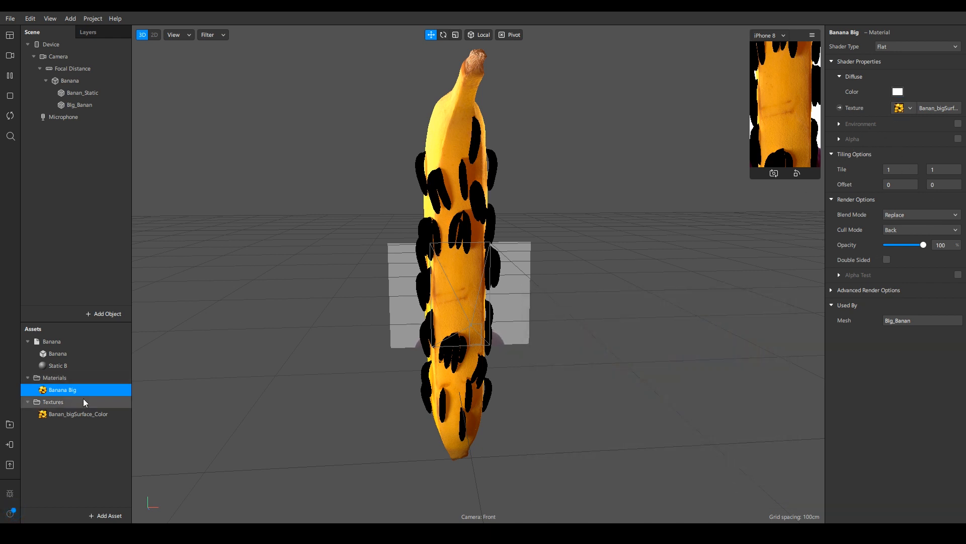
- Set the Static B material's shader type to Flat and rename it Banana Small
{"action": "left_click", "coordinate": [58, 366]}
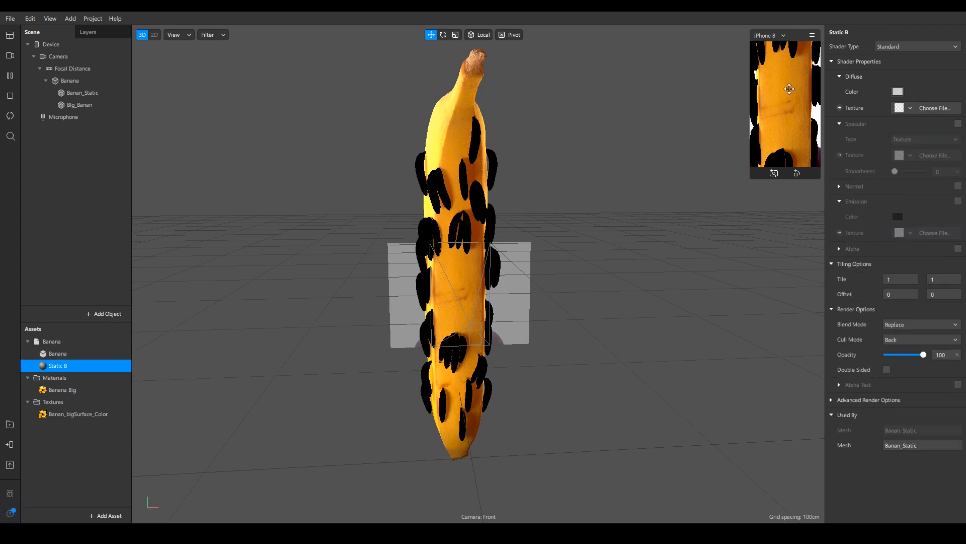
{"action": "left_click", "coordinate": [904, 45]}
{"action": "left_click", "coordinate": [901, 49]}
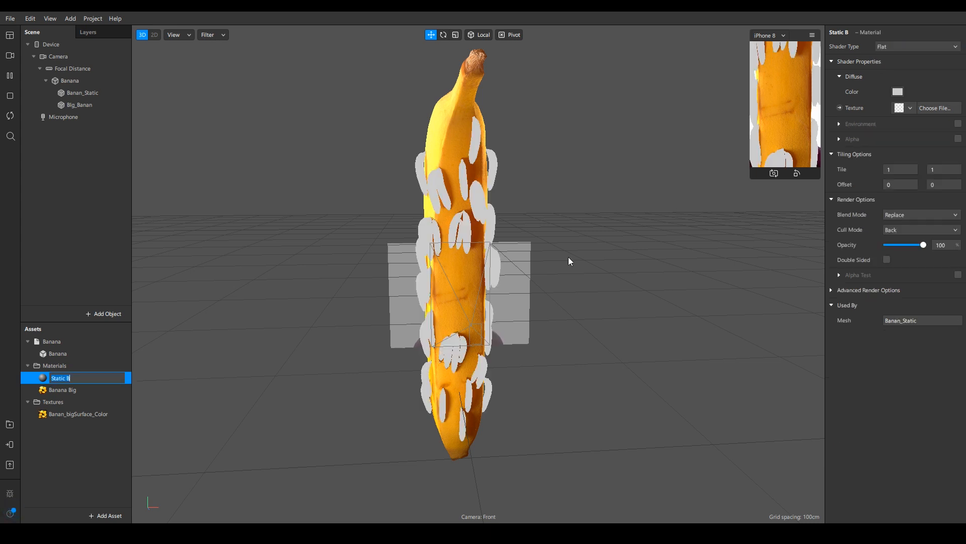
{"action": "type", "text": "Banana Small"}
{"action": "key", "text": "Return"}
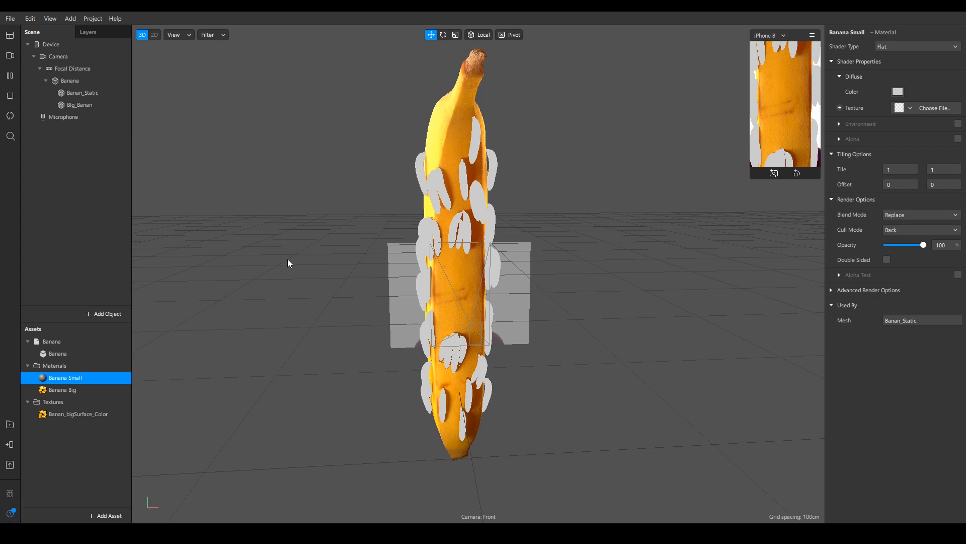
- Set Banana Small's diffuse colour to white and assign Banan_smallSurface_Color as a new diffuse texture
{"action": "left_click", "coordinate": [895, 88]}
{"action": "left_click_drag", "start_coordinate": [600, 198], "coordinate": [600, 166]}
{"action": "left_click_drag", "start_coordinate": [492, 153], "coordinate": [712, 160]}
{"action": "left_click", "coordinate": [513, 278]}
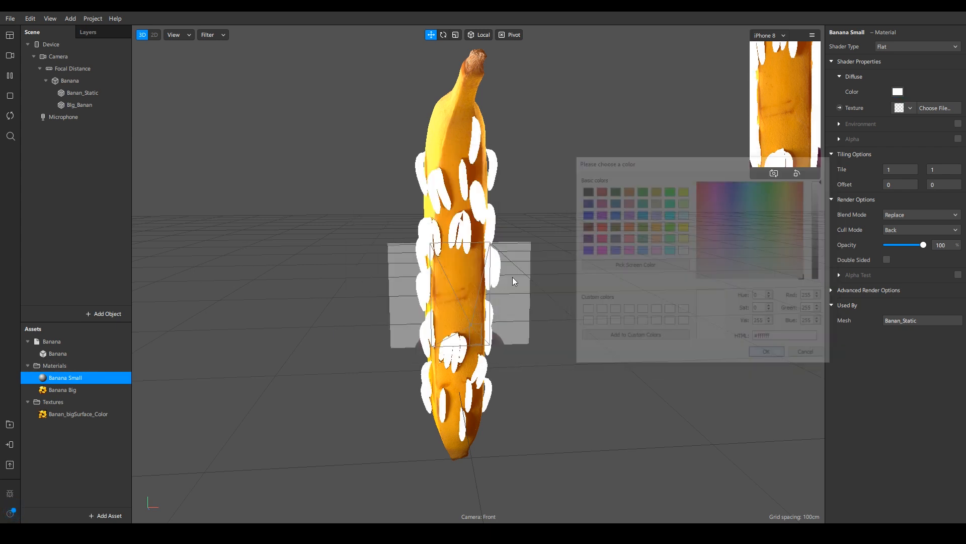
{"action": "left_click", "coordinate": [909, 109]}
{"action": "left_click", "coordinate": [898, 156]}
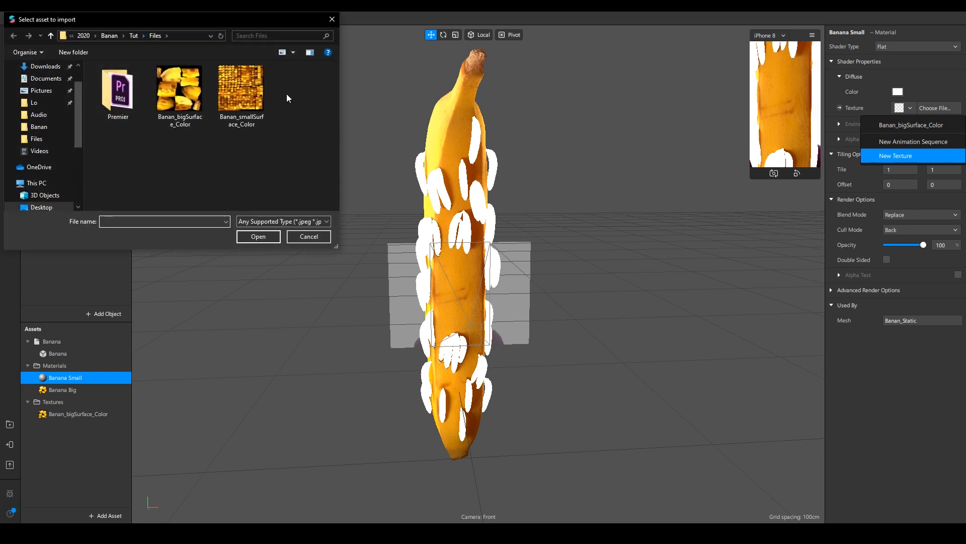
{"action": "left_click", "coordinate": [241, 90]}
{"action": "left_click", "coordinate": [268, 237]}
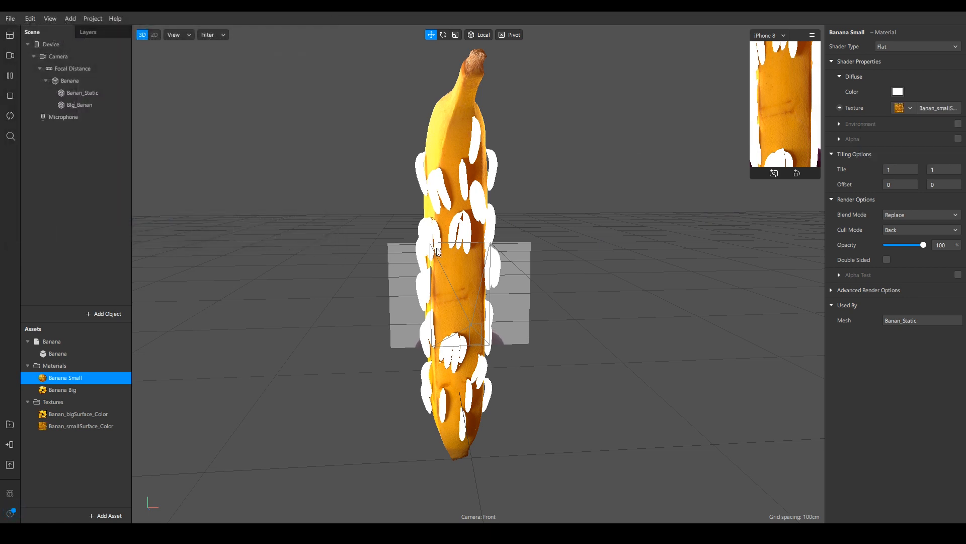
- Duplicate the Banana object in the scene and assign the duplicate to layer1
{"action": "left_click_drag", "start_coordinate": [518, 260], "coordinate": [530, 212]}
{"action": "scroll", "coordinate": [460, 228], "scroll_direction": "up", "scroll_amount": 5}
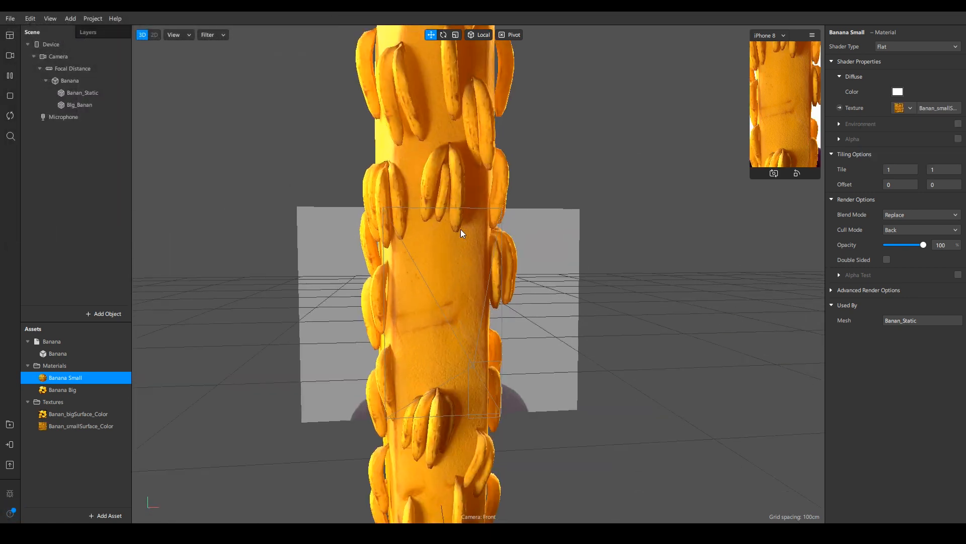
{"action": "scroll", "coordinate": [438, 226], "scroll_direction": "down", "scroll_amount": 5}
{"action": "left_click_drag", "start_coordinate": [438, 226], "coordinate": [687, 262]}
{"action": "scroll", "coordinate": [466, 280], "scroll_direction": "down", "scroll_amount": 3}
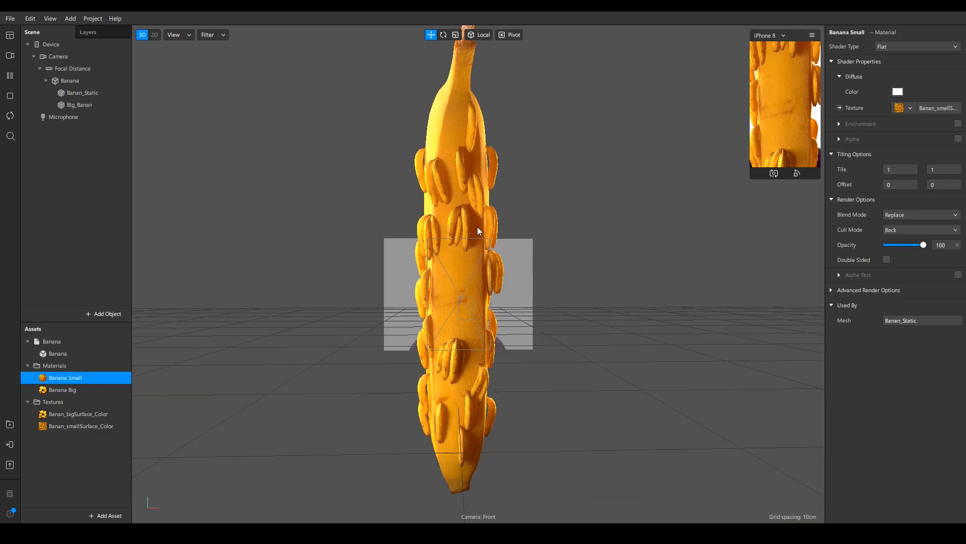
{"action": "left_click_drag", "start_coordinate": [477, 227], "coordinate": [459, 134]}
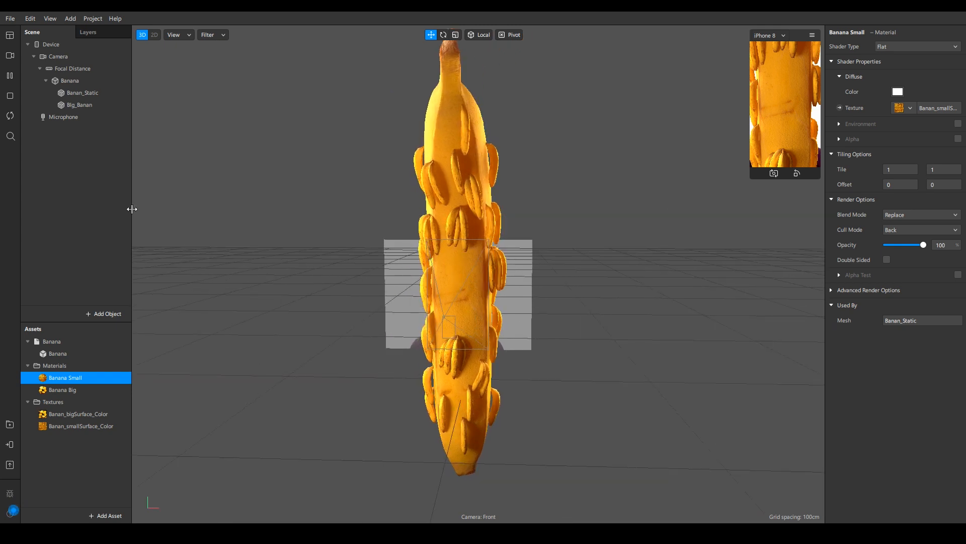
{"action": "left_click", "coordinate": [65, 81]}
{"action": "left_click", "coordinate": [46, 80]}
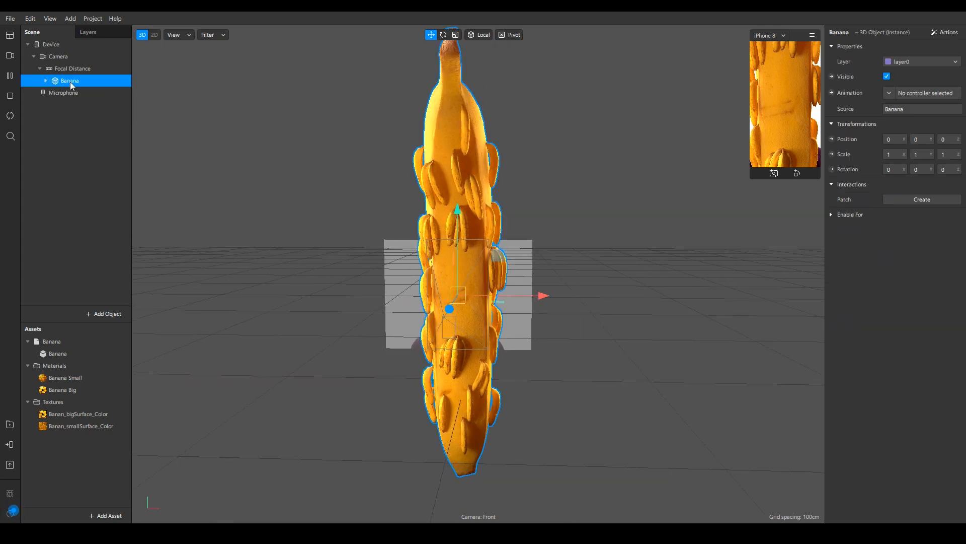
{"action": "left_click", "coordinate": [71, 92]}
{"action": "left_click", "coordinate": [46, 92]}
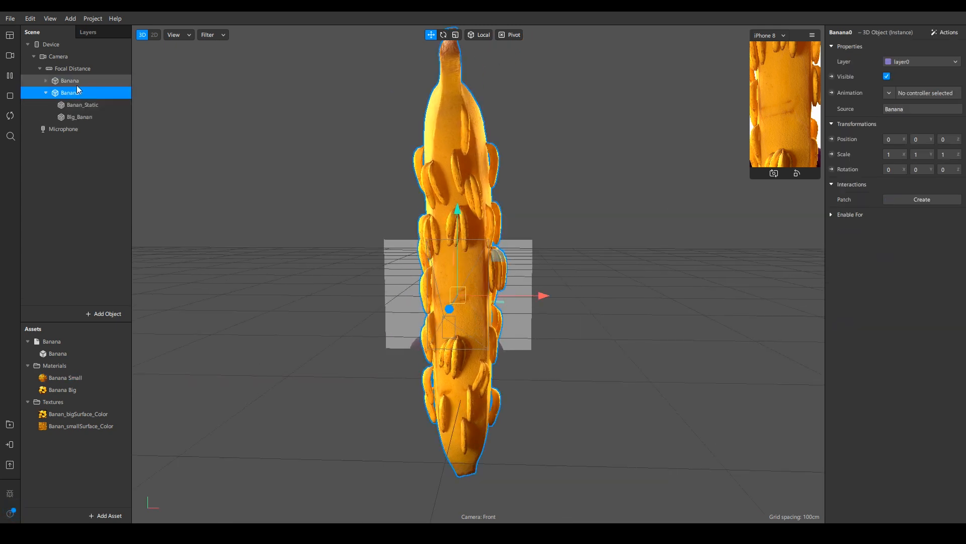
{"action": "left_click", "coordinate": [46, 80]}
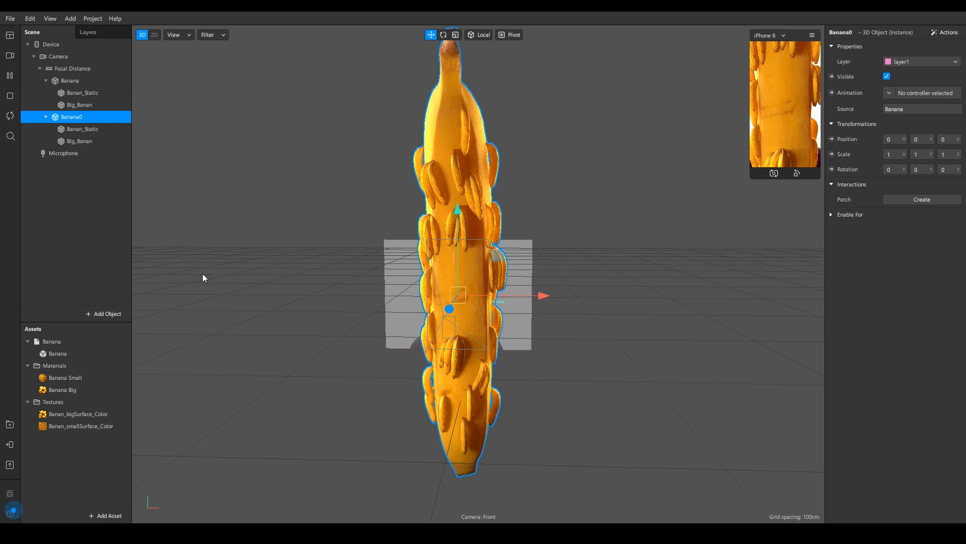
{"action": "left_click", "coordinate": [77, 142]}
- Create a new material asset named Shine
{"action": "left_click", "coordinate": [105, 516]}
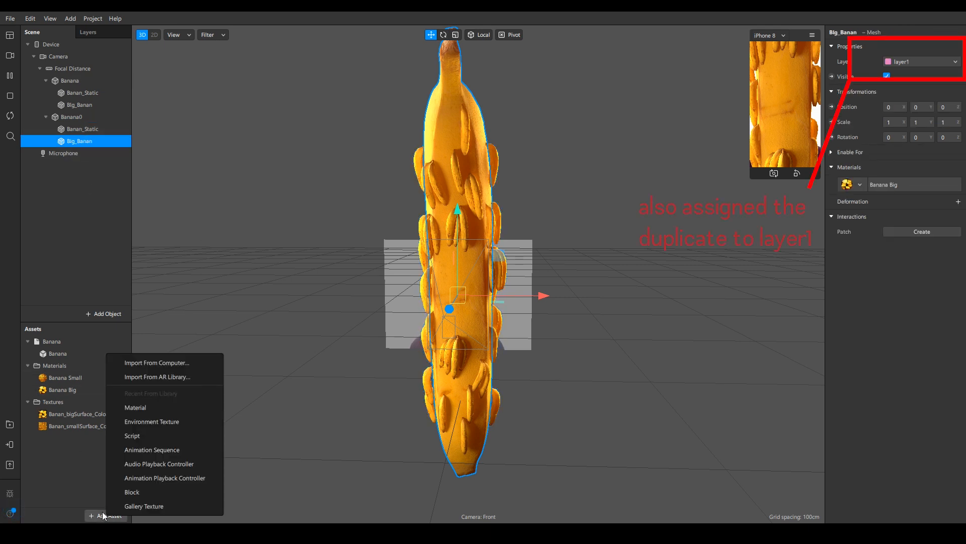
{"action": "left_click", "coordinate": [146, 410]}
{"action": "type", "text": "Shine"}
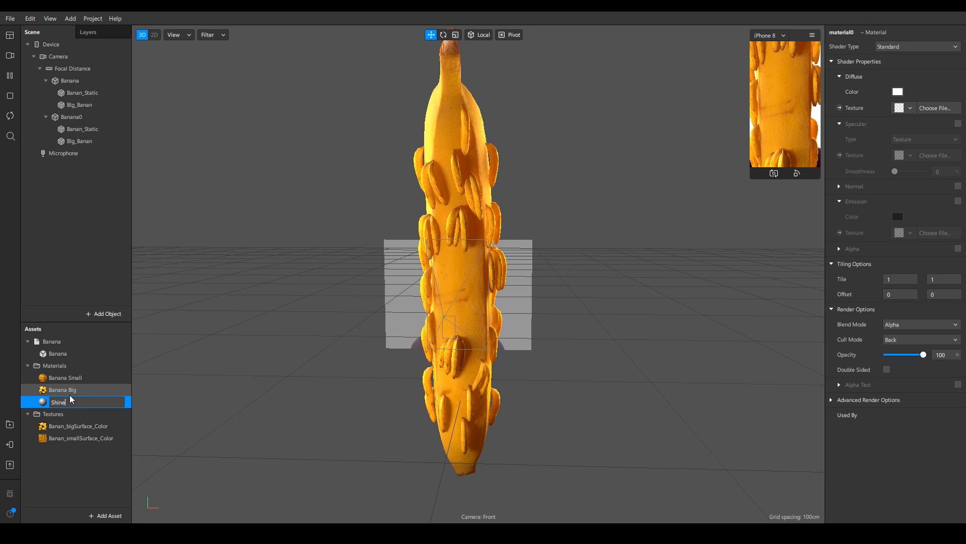
{"action": "key", "text": "Return"}
- Assign the Shine material to the duplicate's Banan_Static and Big_Banan meshes
{"action": "left_click", "coordinate": [73, 129]}
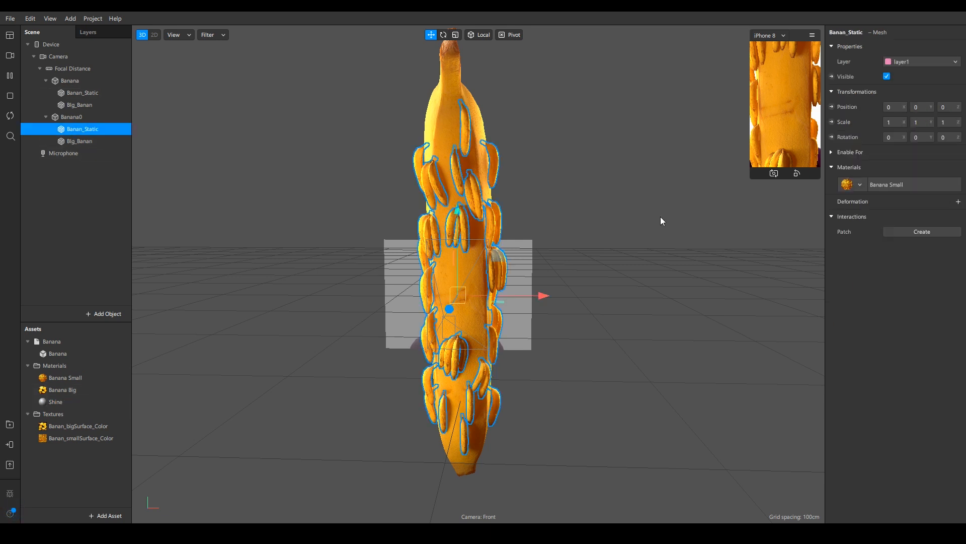
{"action": "left_click", "coordinate": [862, 187]}
{"action": "left_click", "coordinate": [878, 229]}
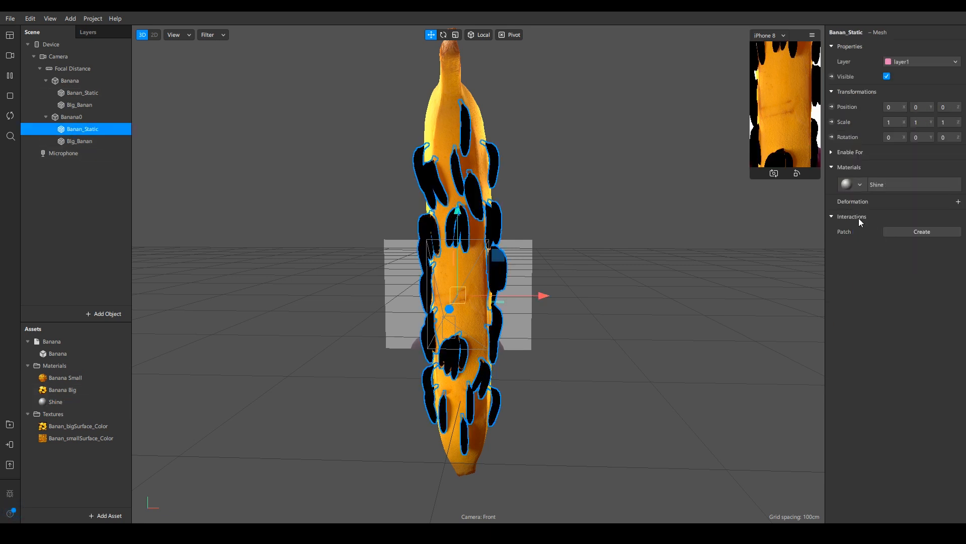
{"action": "left_click", "coordinate": [93, 144]}
{"action": "left_click", "coordinate": [860, 184]}
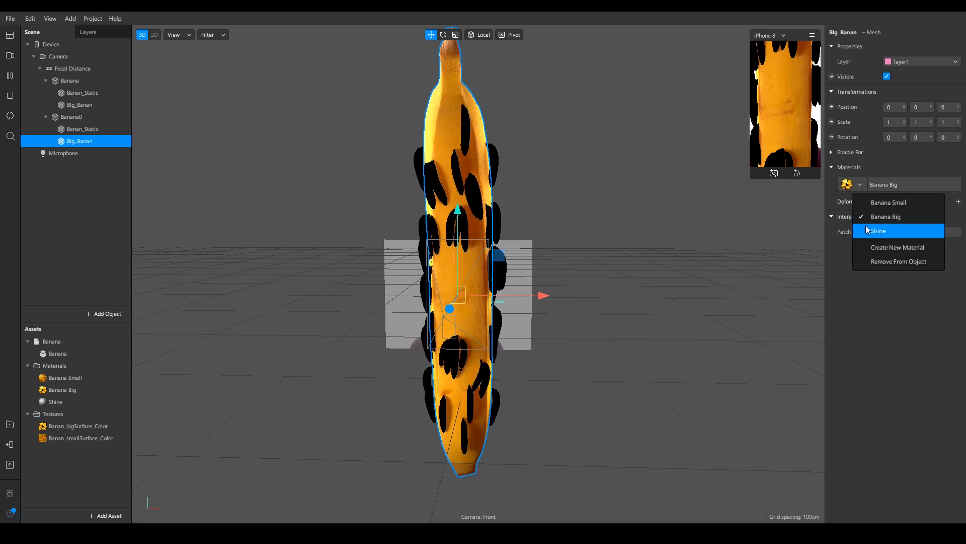
{"action": "left_click", "coordinate": [878, 229]}
- Rename the duplicated banana object to Shine_banana
{"action": "right_click", "coordinate": [82, 116]}
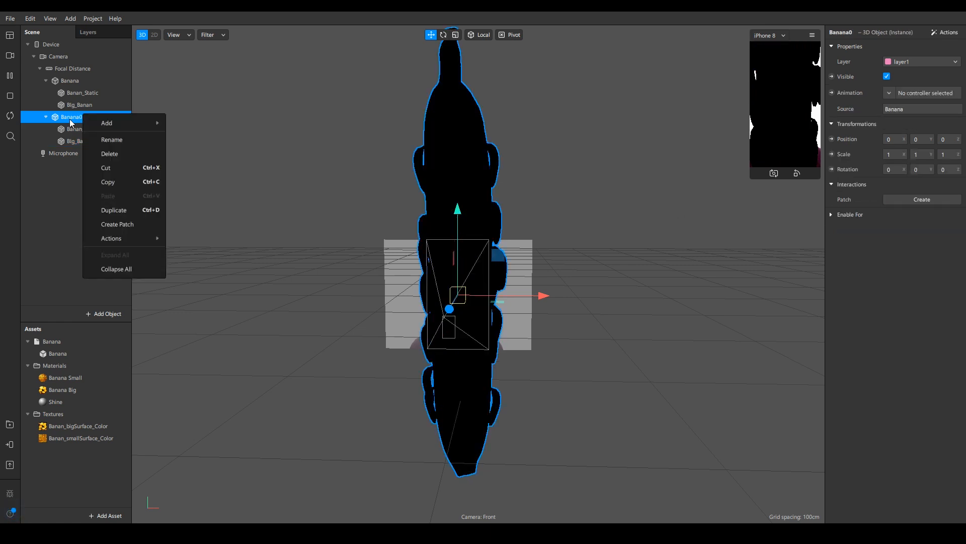
{"action": "left_click", "coordinate": [120, 137]}
{"action": "type", "text": "Shine_banana"}
{"action": "key", "text": "Return"}
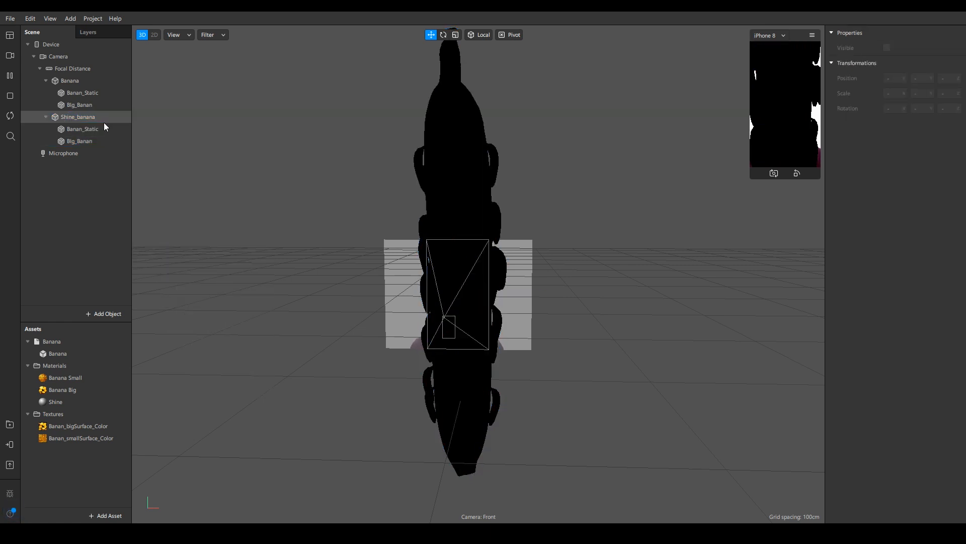
- Set the Shine material's shader type to Physically-Based
{"action": "left_click", "coordinate": [91, 141]}
{"action": "left_click", "coordinate": [93, 130]}
{"action": "left_click", "coordinate": [86, 142]}
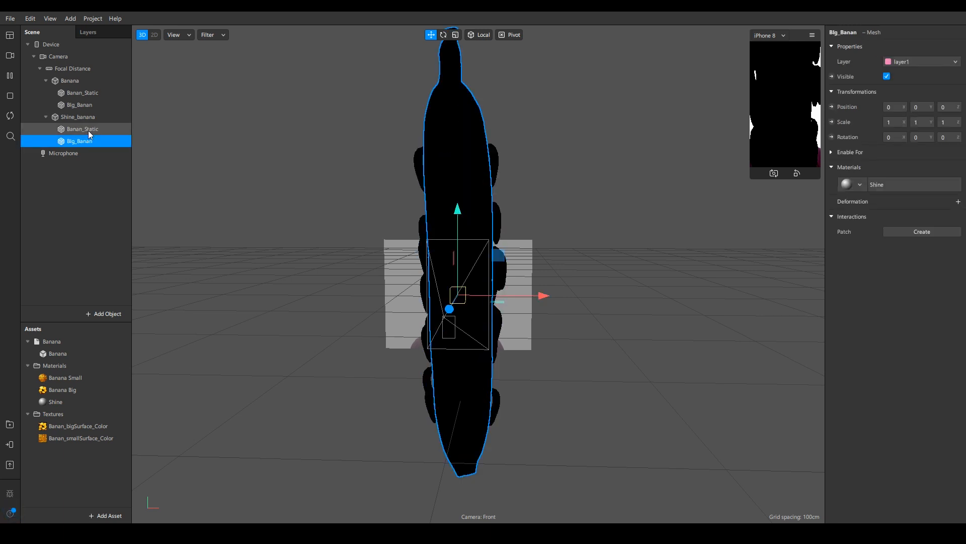
{"action": "left_click", "coordinate": [89, 129]}
{"action": "left_click", "coordinate": [86, 141]}
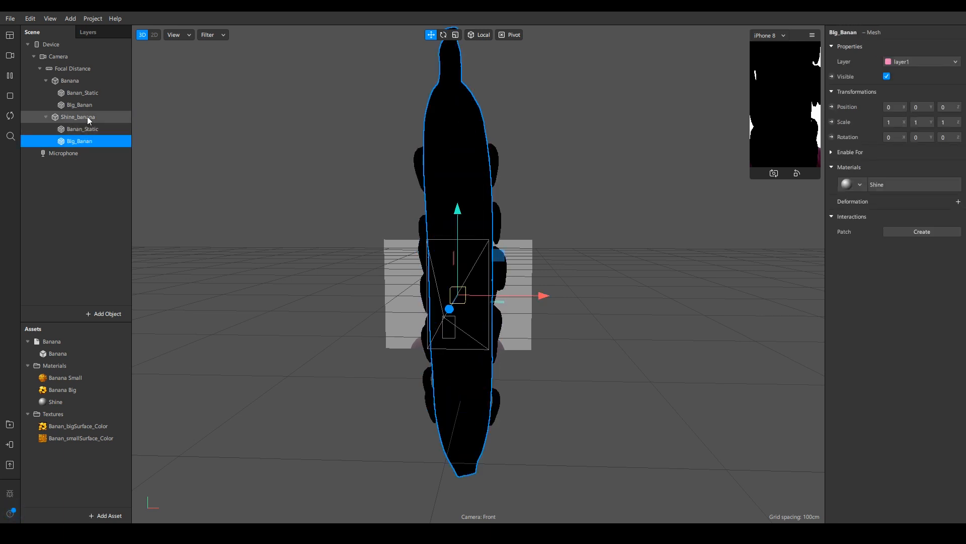
{"action": "left_click", "coordinate": [55, 402]}
{"action": "left_click", "coordinate": [896, 48]}
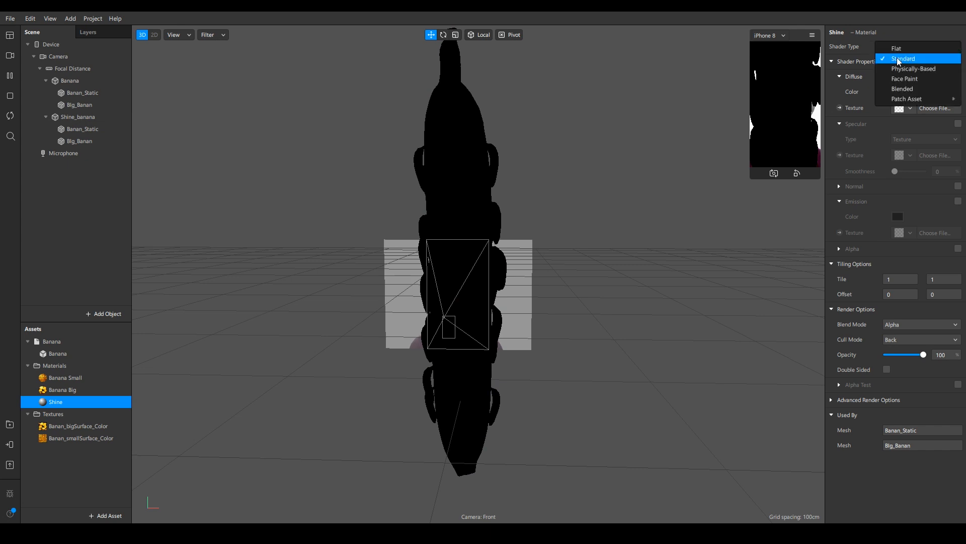
{"action": "left_click", "coordinate": [896, 68]}
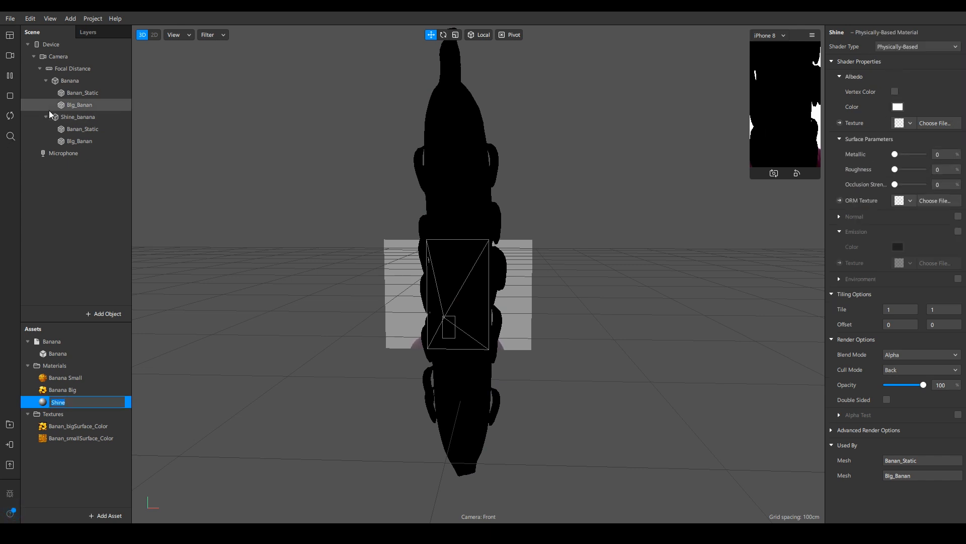
- Add a point light to the scene and duplicate it
{"action": "left_click", "coordinate": [108, 315]}
{"action": "scroll", "coordinate": [44, 257], "scroll_direction": "down", "scroll_amount": 5}
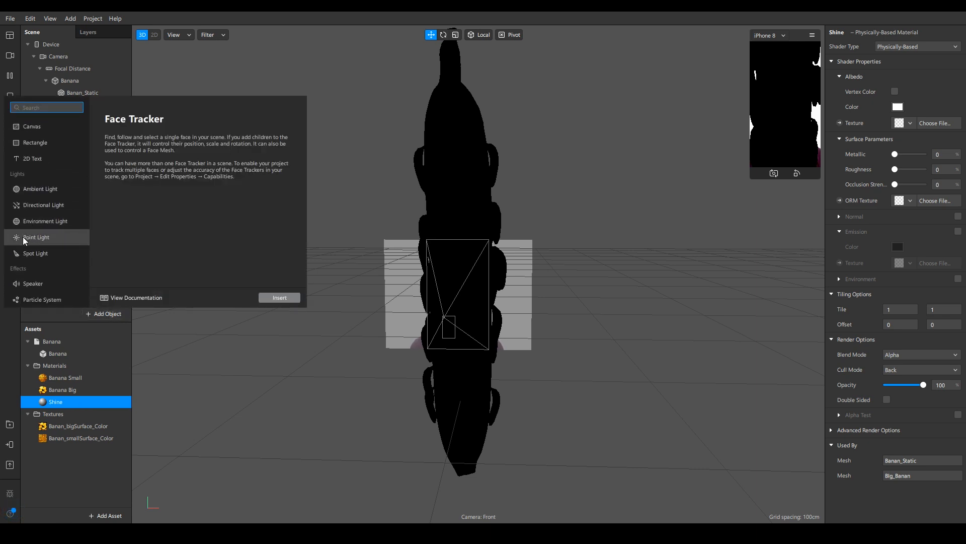
{"action": "double_click", "coordinate": [23, 237]}
{"action": "key", "text": "ctrl+d"}
- Position the two point lights around the banana model
{"action": "left_click_drag", "start_coordinate": [498, 262], "coordinate": [343, 402]}
{"action": "middle_click_drag", "start_coordinate": [453, 212], "coordinate": [322, 282]}
{"action": "left_click_drag", "start_coordinate": [307, 353], "coordinate": [273, 369]}
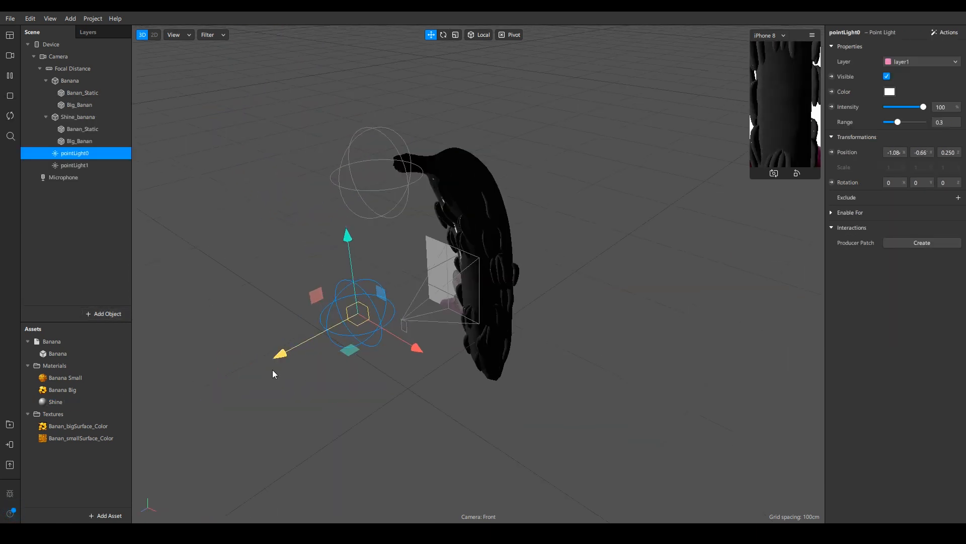
{"action": "left_click", "coordinate": [75, 165]}
{"action": "left_click_drag", "start_coordinate": [332, 261], "coordinate": [285, 263]}
{"action": "middle_click_drag", "start_coordinate": [393, 392], "coordinate": [518, 299]}
{"action": "left_click", "coordinate": [74, 153]}
{"action": "middle_click_drag", "start_coordinate": [523, 71], "coordinate": [539, 164]}
{"action": "left_click_drag", "start_coordinate": [388, 490], "coordinate": [364, 483]}
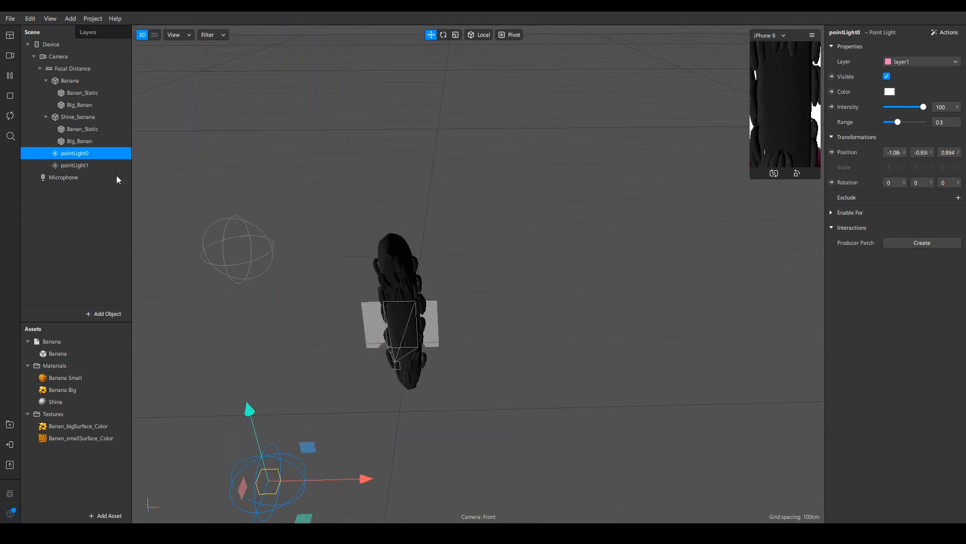
- Set pointLight1's intensity to 150 and increase its range
{"action": "left_click", "coordinate": [75, 165]}
{"action": "left_click", "coordinate": [941, 107]}
{"action": "type", "text": "150"}
{"action": "left_click_drag", "start_coordinate": [898, 122], "coordinate": [925, 122]}
{"action": "middle_click_drag", "start_coordinate": [604, 352], "coordinate": [383, 237]}
- Open the Shine material and set its albedo color to black (#000000)
{"action": "double_click", "coordinate": [46, 401]}
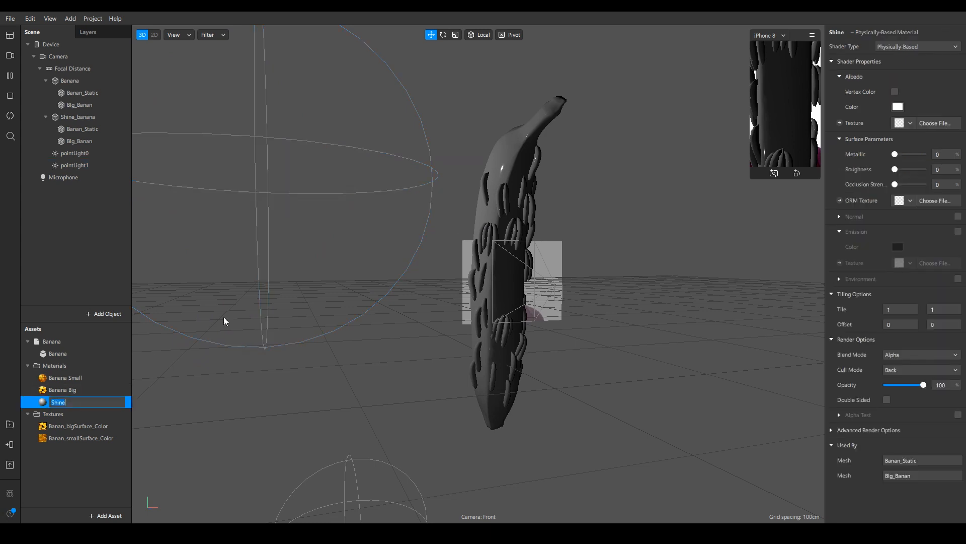
{"action": "left_click", "coordinate": [898, 107]}
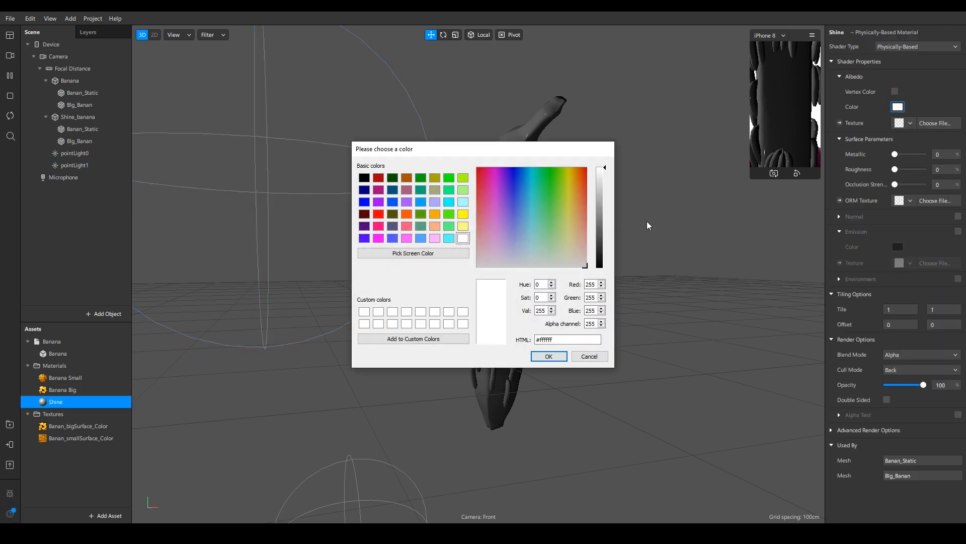
{"action": "left_click_drag", "start_coordinate": [593, 233], "coordinate": [599, 266]}
{"action": "left_click_drag", "start_coordinate": [540, 148], "coordinate": [775, 152]}
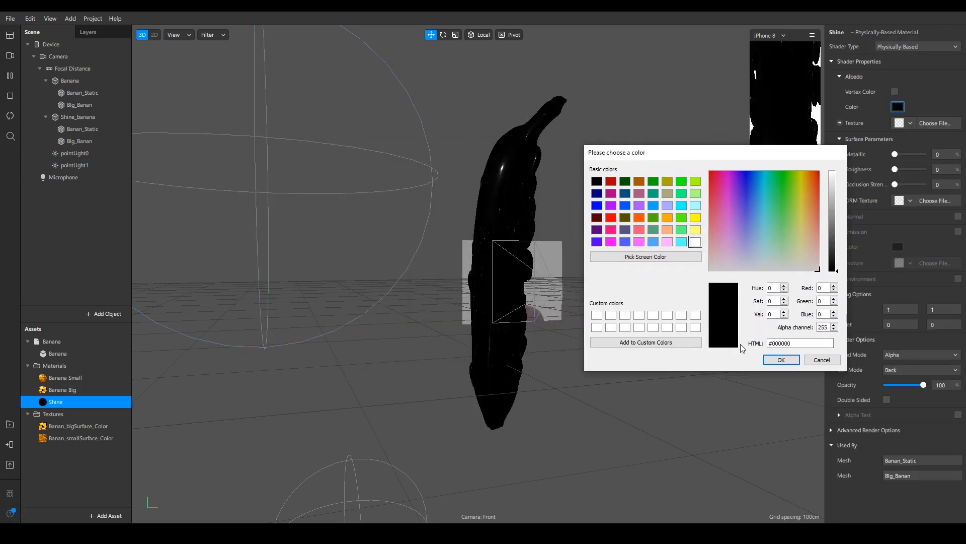
{"action": "mouse_move", "coordinate": [604, 242]}
{"action": "right_mouse_down"}
{"action": "mouse_move", "coordinate": [505, 247]}
{"action": "mouse_move", "coordinate": [509, 222]}
{"action": "mouse_move", "coordinate": [614, 250]}
{"action": "right_mouse_up"}
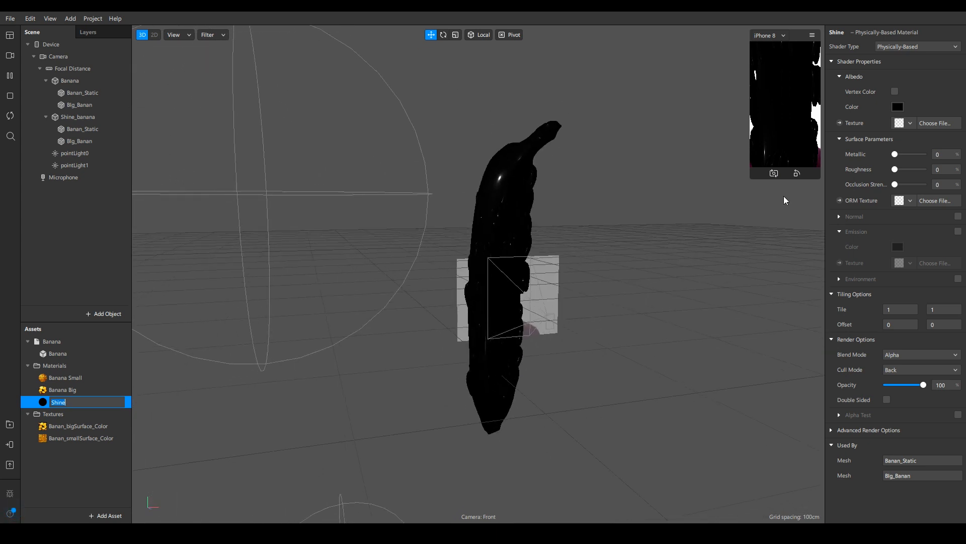
- Lower the Shine material's roughness, enable Normal and assign the Banana big_Norm texture to it
{"action": "left_click_drag", "start_coordinate": [904, 174], "coordinate": [907, 173]}
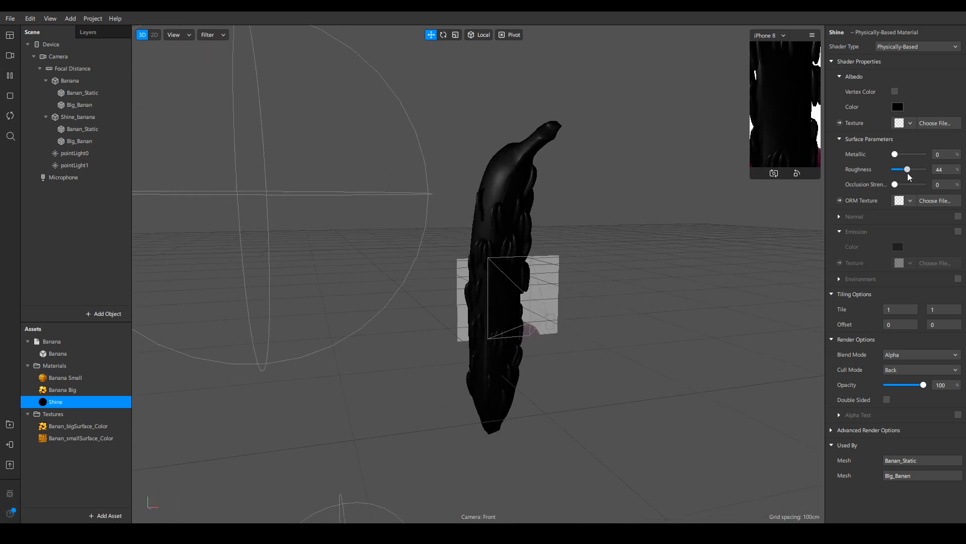
{"action": "left_click", "coordinate": [839, 217]}
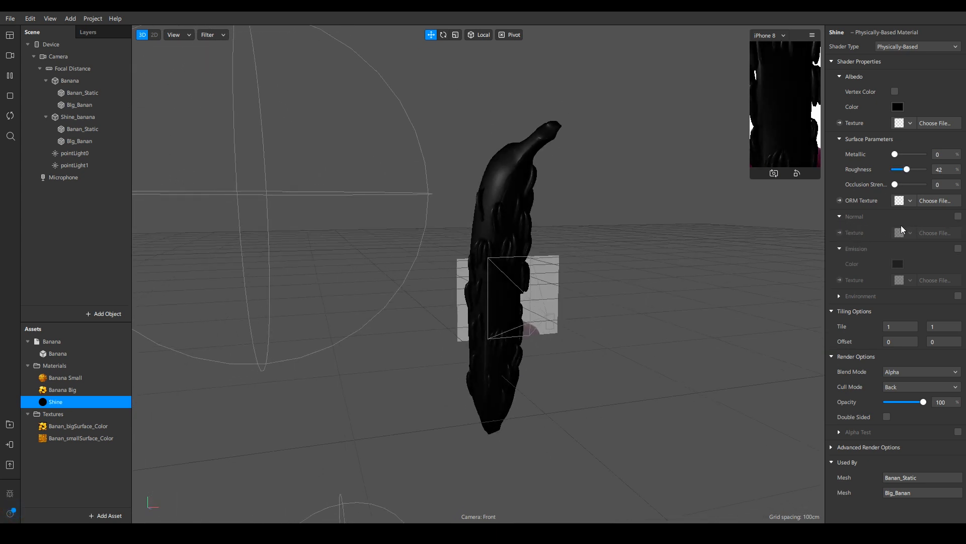
{"action": "left_click", "coordinate": [957, 216]}
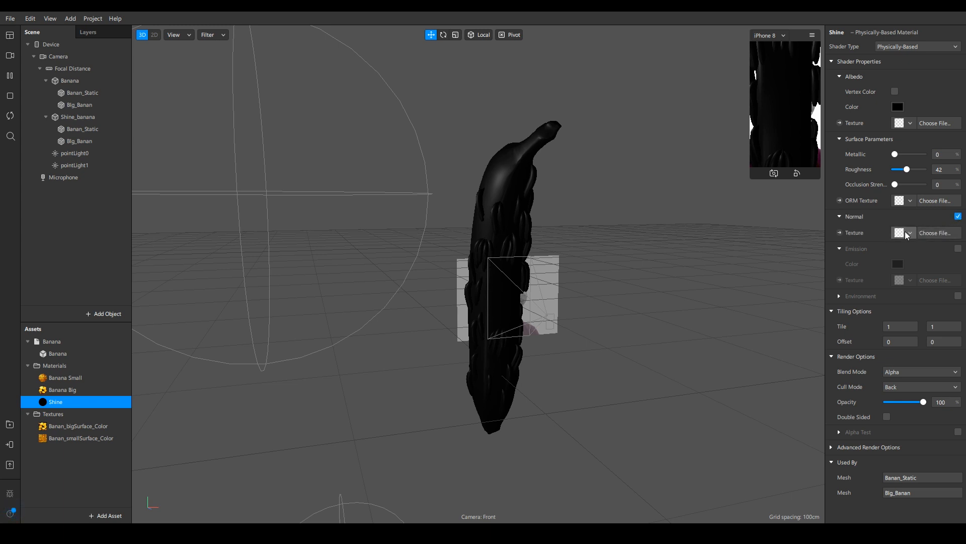
{"action": "left_click", "coordinate": [905, 231]}
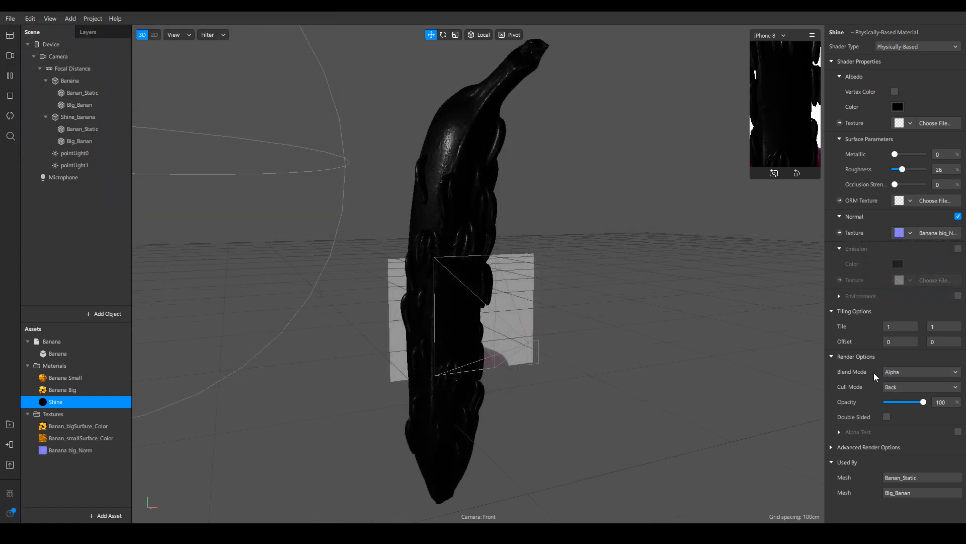
- Set the Shine material's blend mode to Add
{"action": "left_click", "coordinate": [909, 378]}
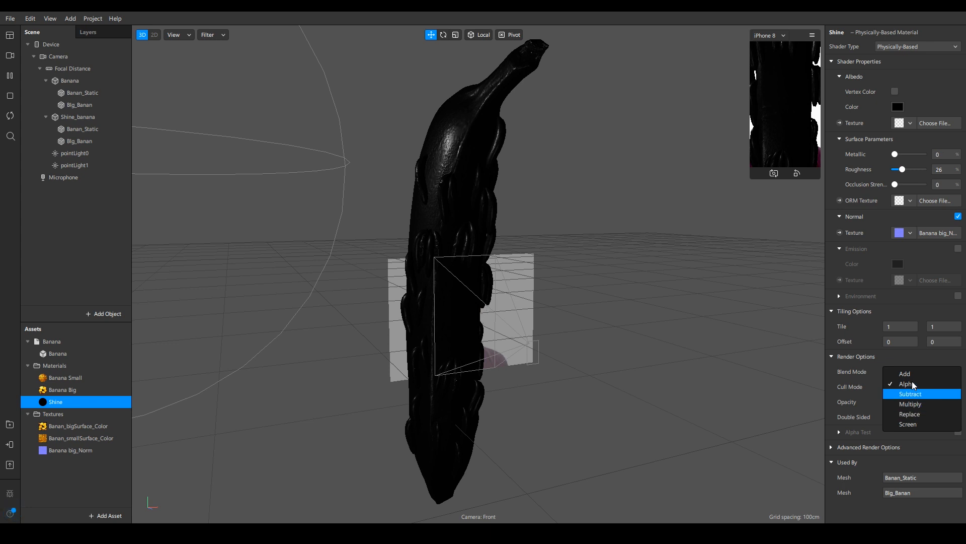
{"action": "left_click", "coordinate": [912, 374]}
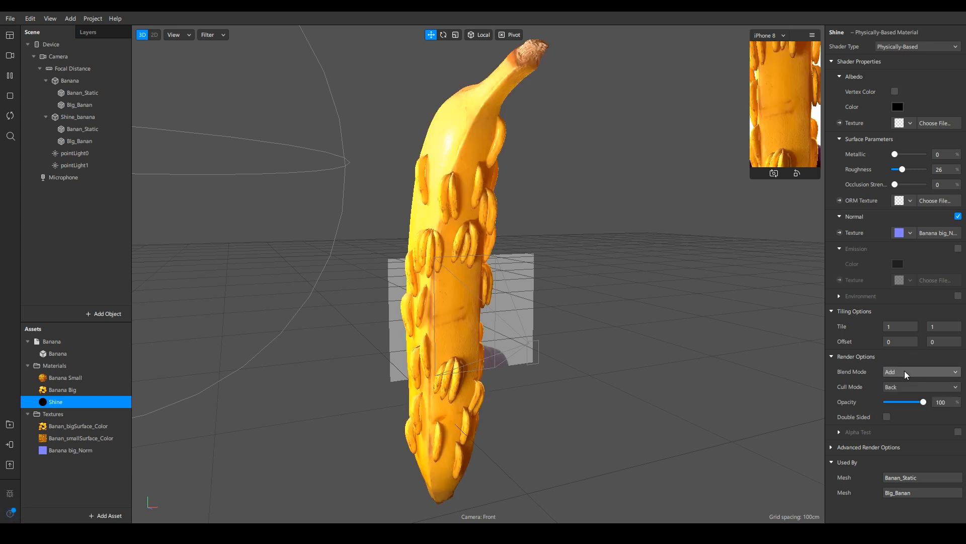
{"action": "left_click", "coordinate": [904, 371]}
{"action": "left_click", "coordinate": [914, 423]}
{"action": "left_click", "coordinate": [899, 373]}
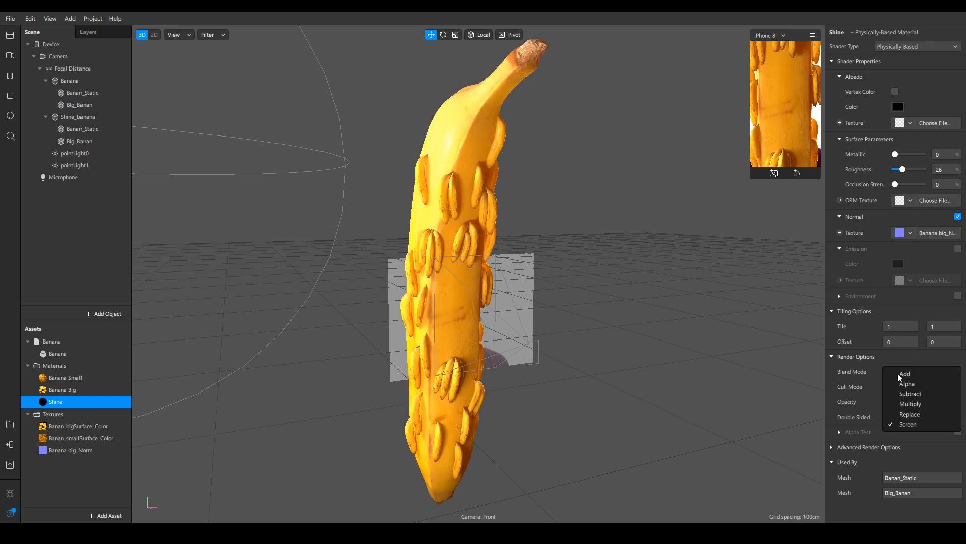
{"action": "left_click", "coordinate": [898, 373]}
{"action": "left_click_drag", "start_coordinate": [423, 252], "coordinate": [385, 231], "text": "alt"}
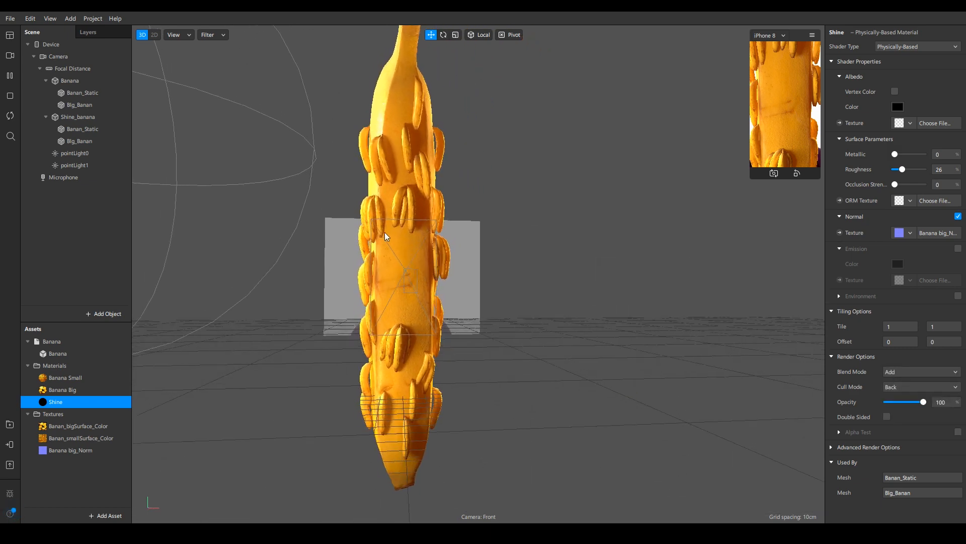